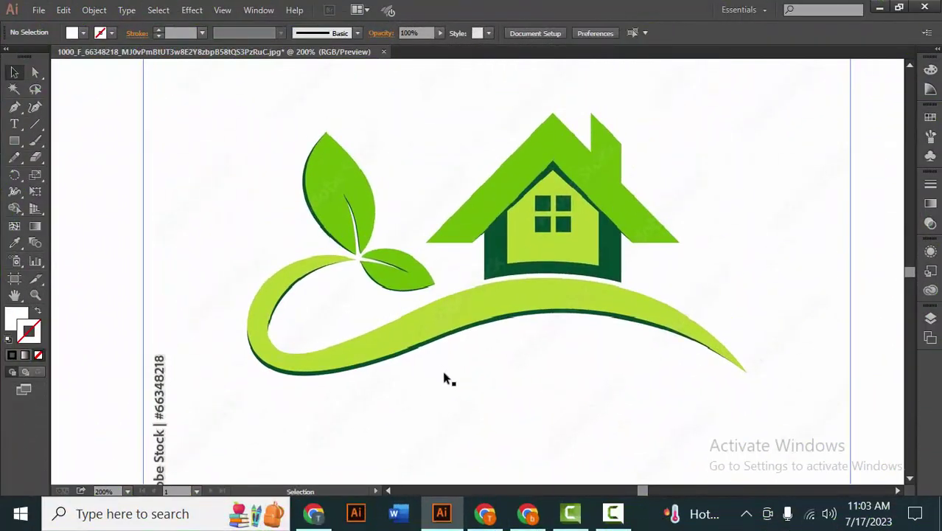
Begin the roof outline with Pen anchors at the left corner, inner left corner and inner peak
{"action": "scroll", "coordinate": [446, 380], "scroll_direction": "up", "scroll_amount": 1, "text": "alt"}
{"action": "left_click_drag", "start_coordinate": [502, 276], "coordinate": [479, 339]}
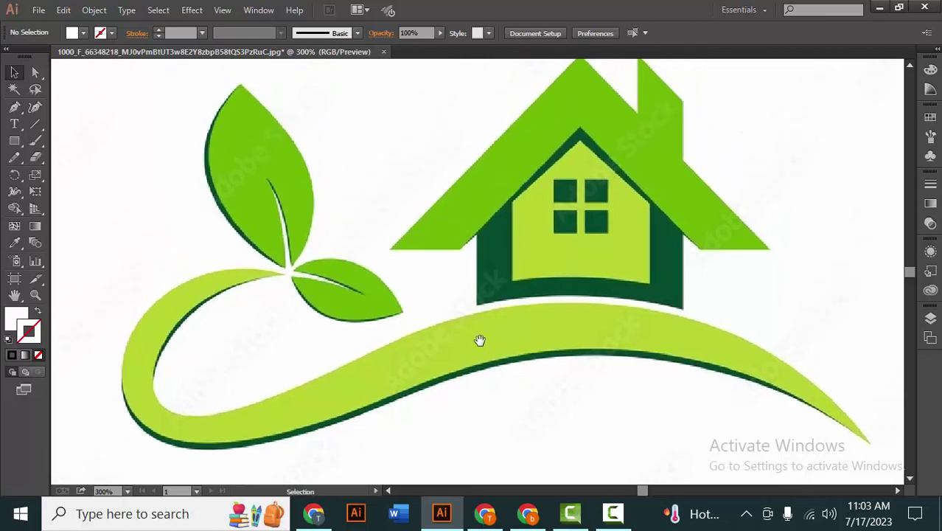
{"action": "left_click", "coordinate": [387, 249]}
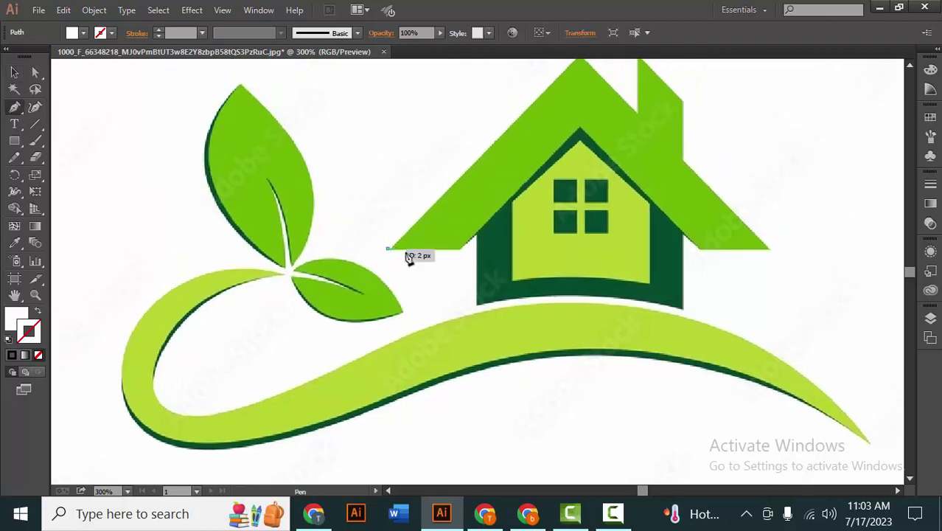
{"action": "left_click", "coordinate": [460, 249]}
{"action": "scroll", "coordinate": [521, 211], "scroll_direction": "up", "scroll_amount": 2}
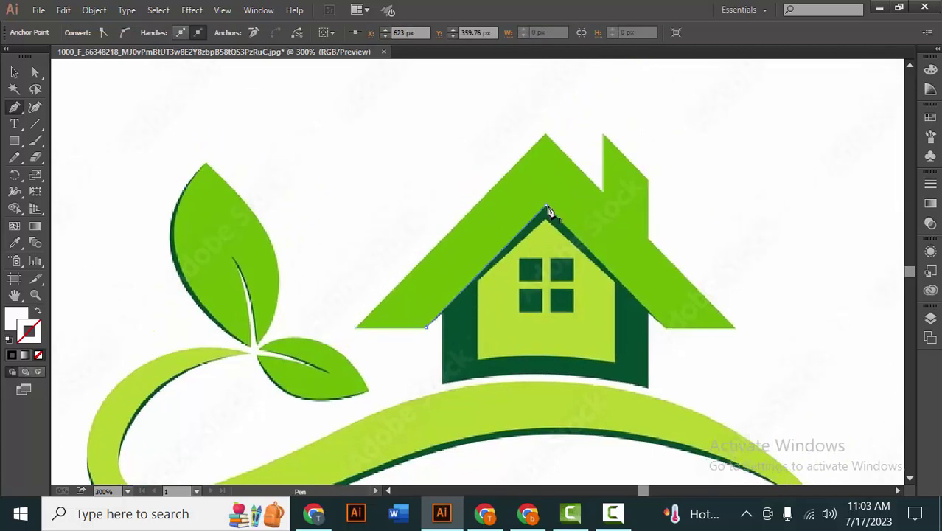
{"action": "left_click", "coordinate": [545, 209]}
Set the roof path's fill to None and its stroke to near-black #0C0808
{"action": "left_click", "coordinate": [12, 355]}
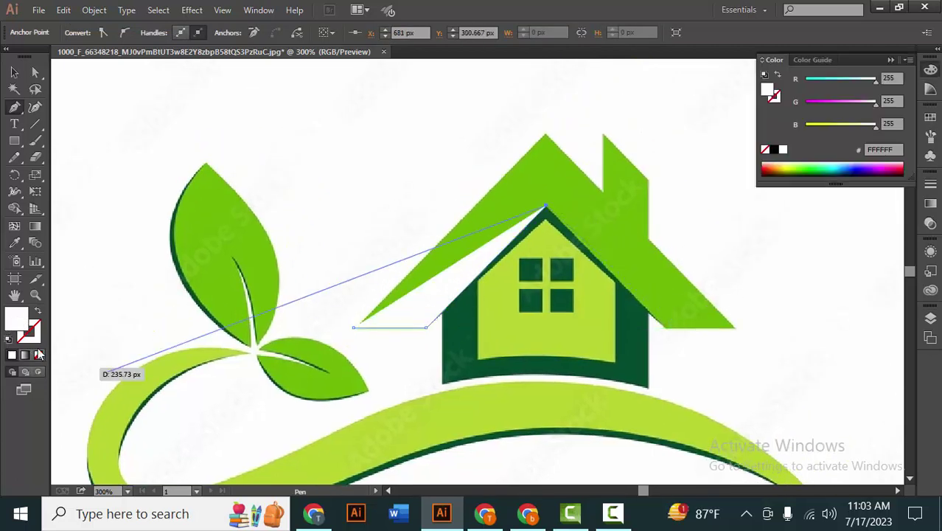
{"action": "left_click", "coordinate": [41, 355]}
{"action": "double_click", "coordinate": [28, 333]}
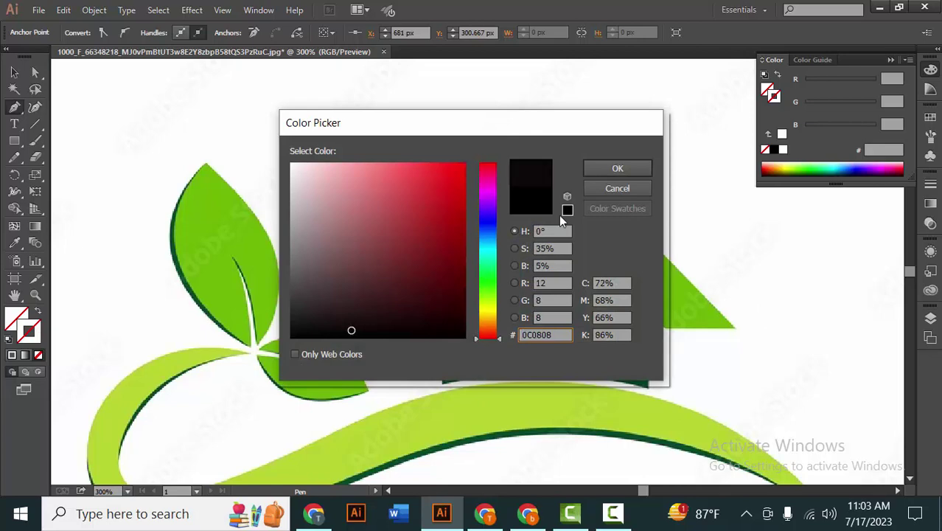
{"action": "left_click", "coordinate": [602, 165]}
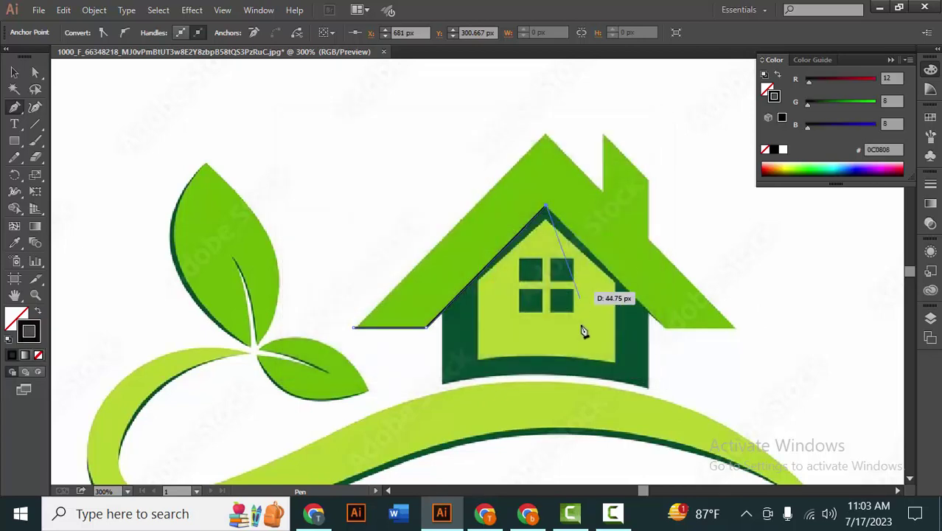
Extend the outline across the right inner eave, eave tip and chimney junction
{"action": "left_click", "coordinate": [666, 328]}
{"action": "left_click", "coordinate": [737, 327]}
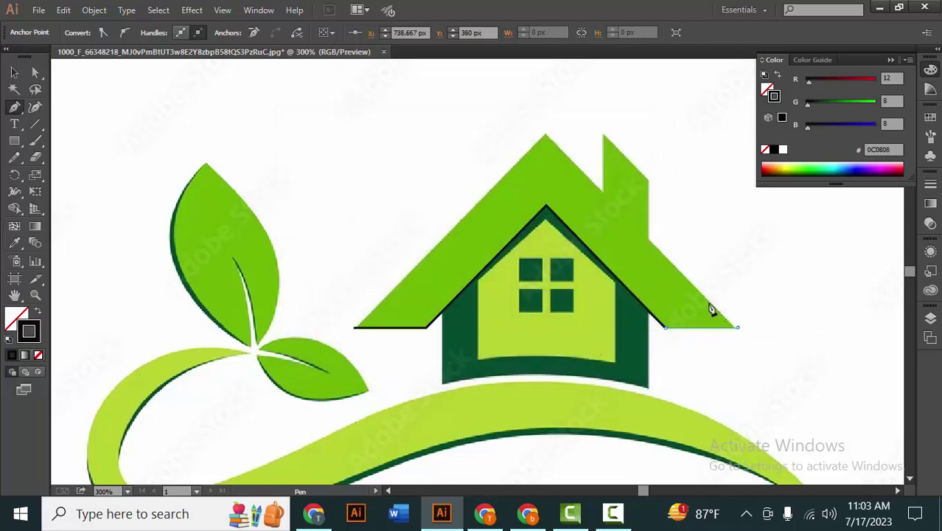
{"action": "left_click_drag", "start_coordinate": [741, 281], "coordinate": [761, 322]}
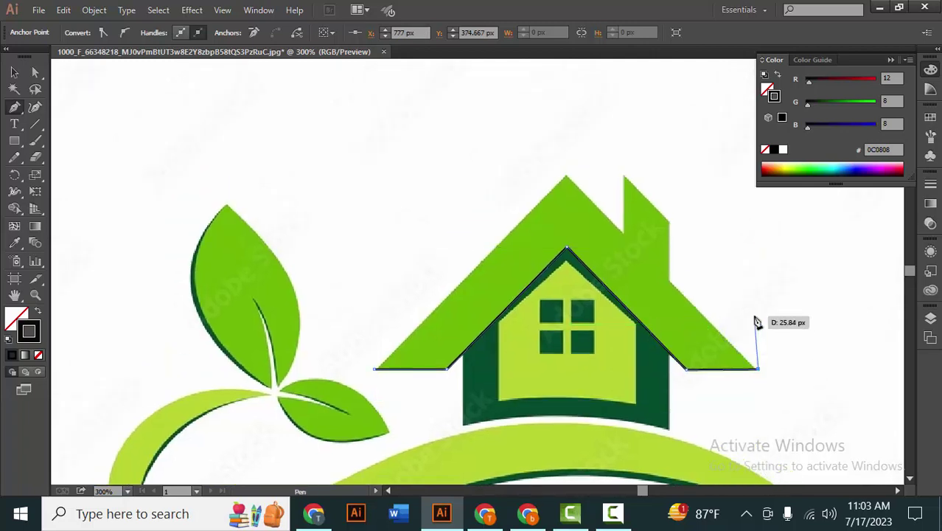
{"action": "left_click", "coordinate": [669, 281]}
{"action": "scroll", "coordinate": [677, 258], "scroll_direction": "up", "scroll_amount": 2}
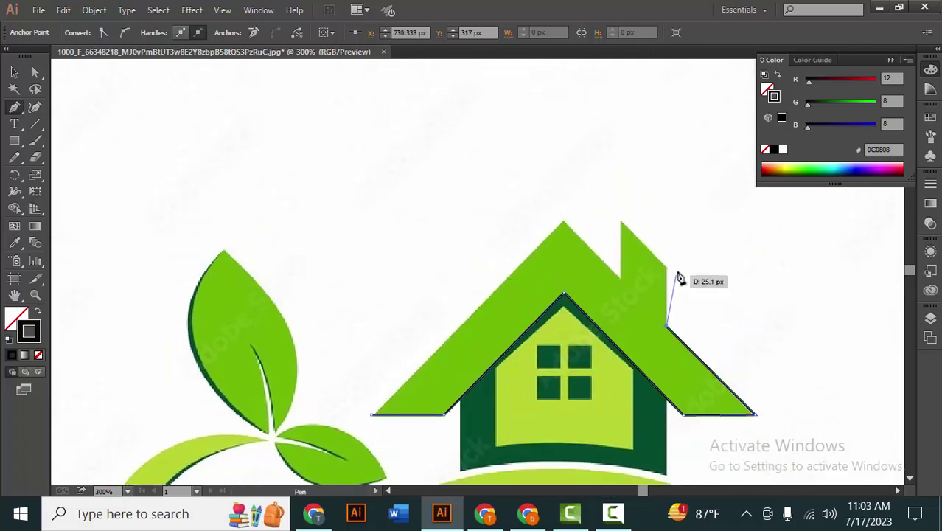
Trace the chimney's corners and roof peak, closing the outline at the starting corner
{"action": "left_click", "coordinate": [666, 264]}
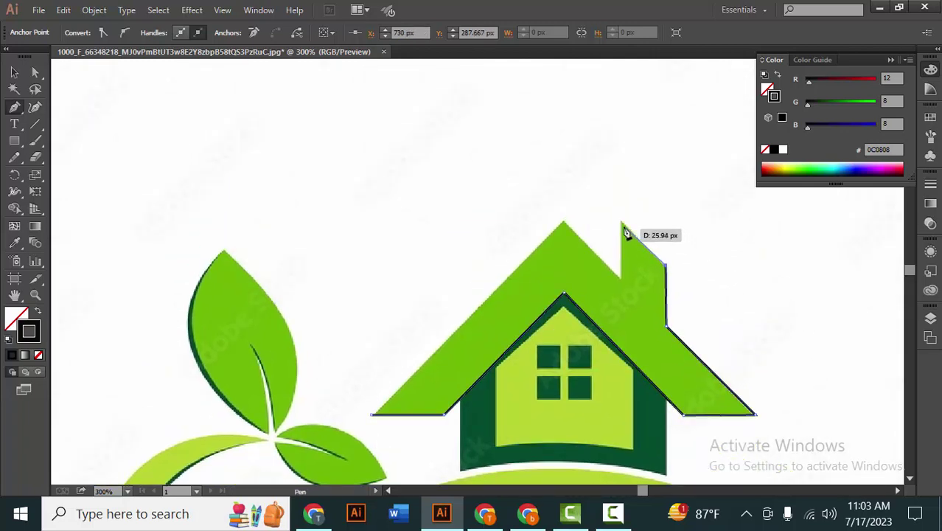
{"action": "left_click", "coordinate": [620, 221]}
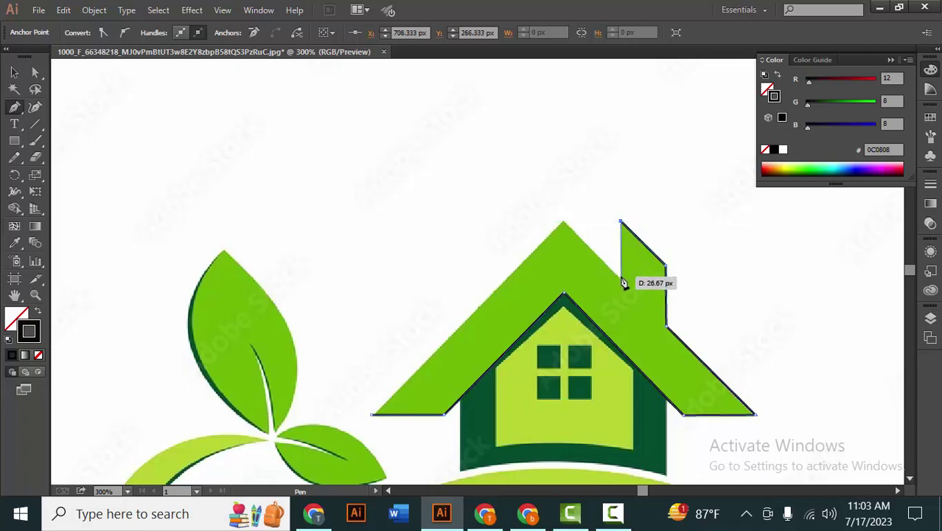
{"action": "left_click", "coordinate": [621, 280]}
{"action": "left_click", "coordinate": [563, 221]}
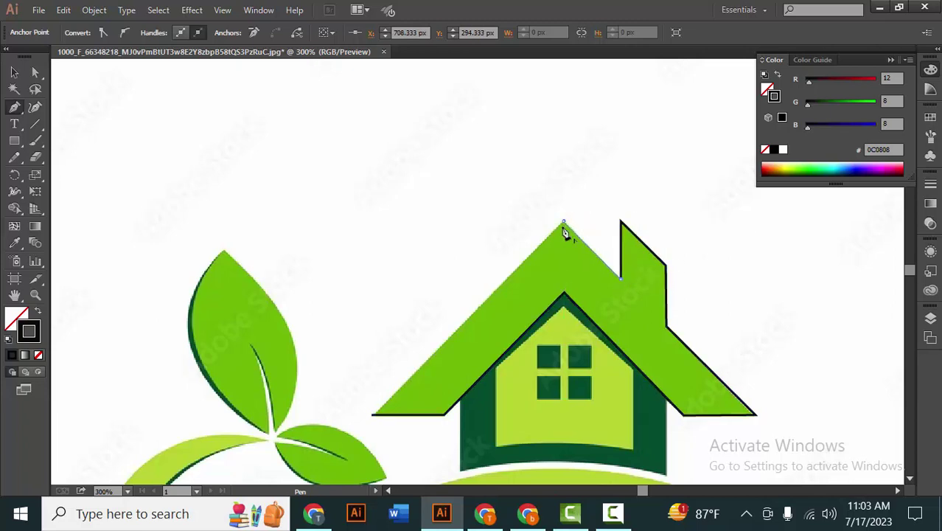
{"action": "scroll", "coordinate": [563, 227], "scroll_direction": "down", "scroll_amount": 3}
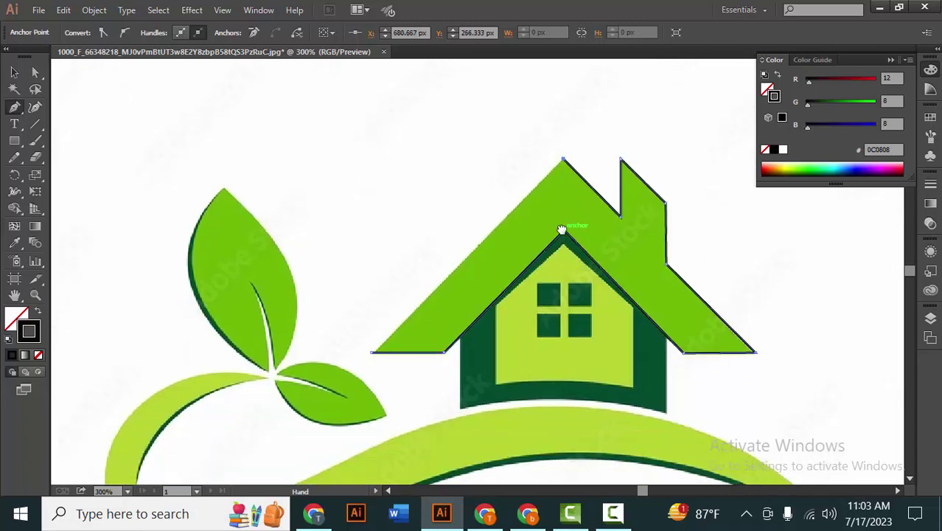
{"action": "left_click", "coordinate": [373, 351]}
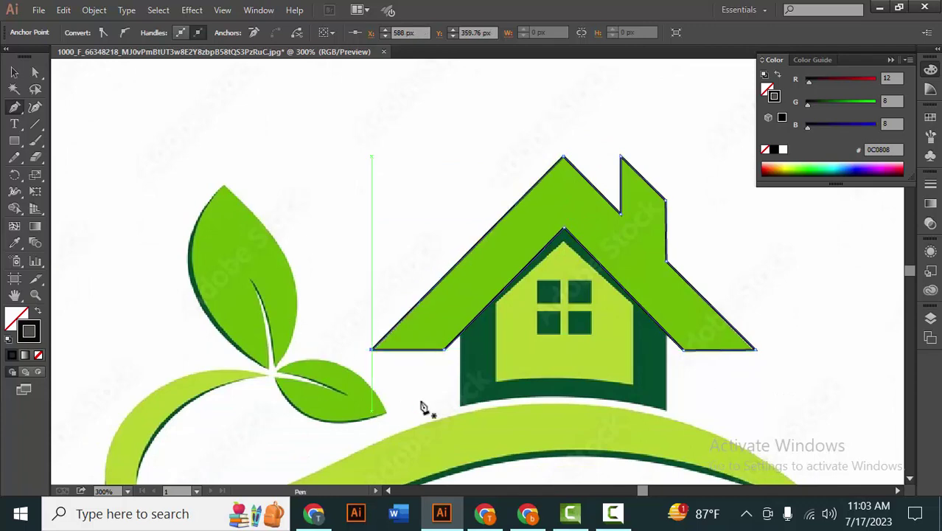
Outline the dark green house body with a curved bottom edge, up to the roof apex
{"action": "left_click", "coordinate": [460, 411]}
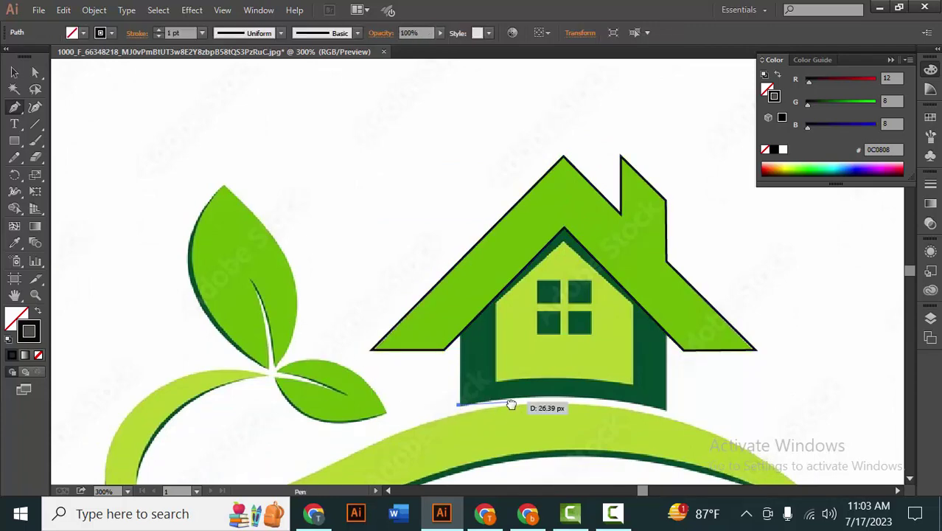
{"action": "scroll", "coordinate": [511, 399], "scroll_direction": "right", "scroll_amount": 3}
{"action": "mouse_move", "coordinate": [566, 413]}
{"action": "left_mouse_down"}
{"action": "mouse_move", "coordinate": [617, 441]}
{"action": "mouse_move", "coordinate": [649, 441]}
{"action": "left_mouse_up"}
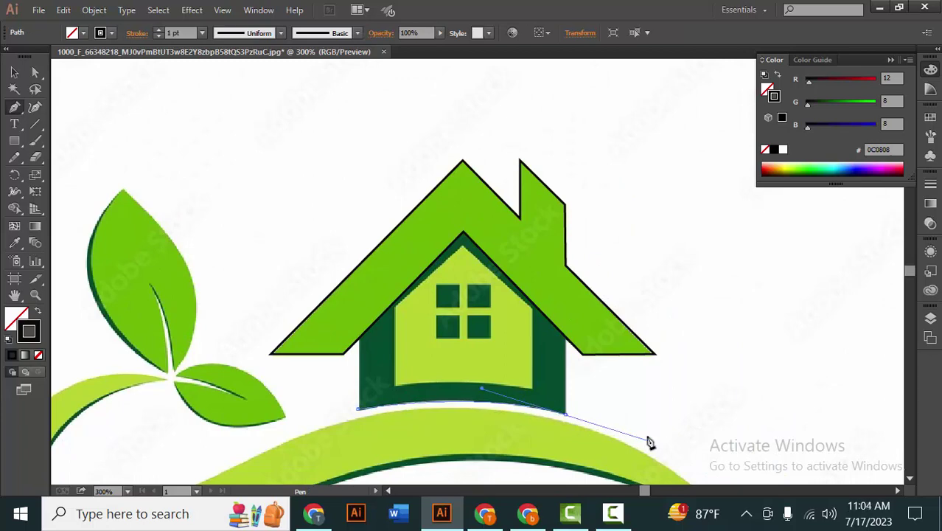
{"action": "left_click", "coordinate": [566, 340]}
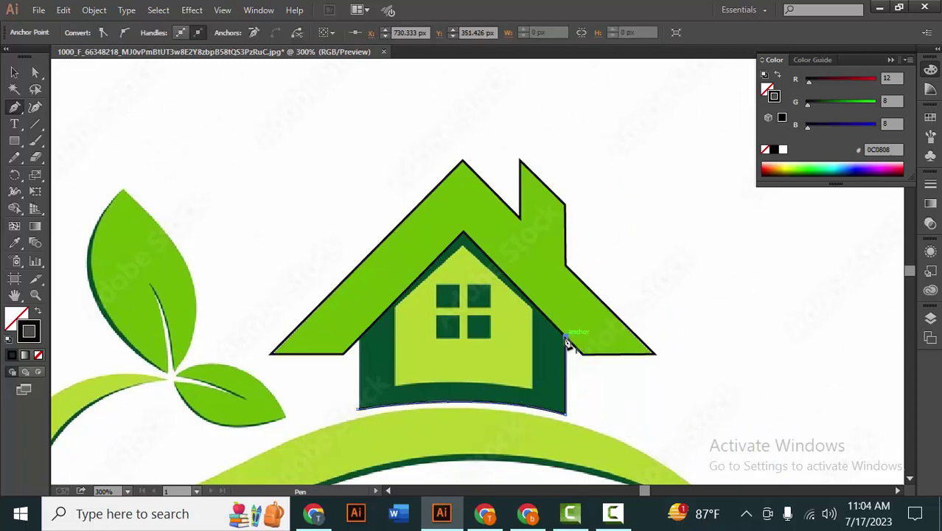
{"action": "left_click", "coordinate": [463, 233]}
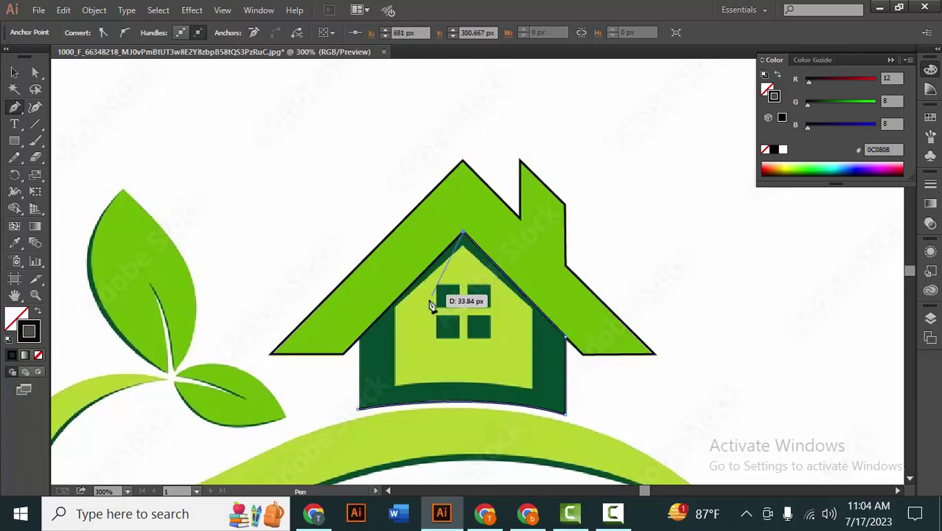
{"action": "left_click", "coordinate": [360, 338]}
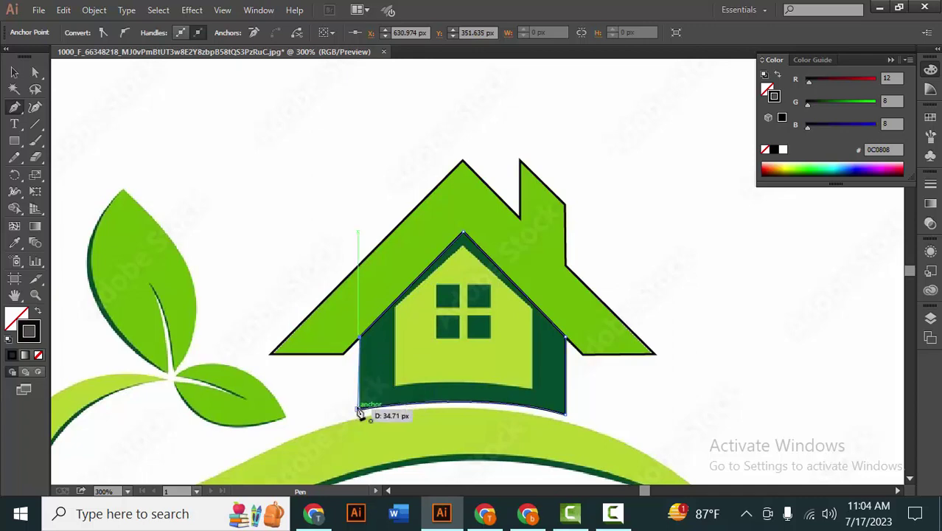
{"action": "left_click", "coordinate": [360, 408]}
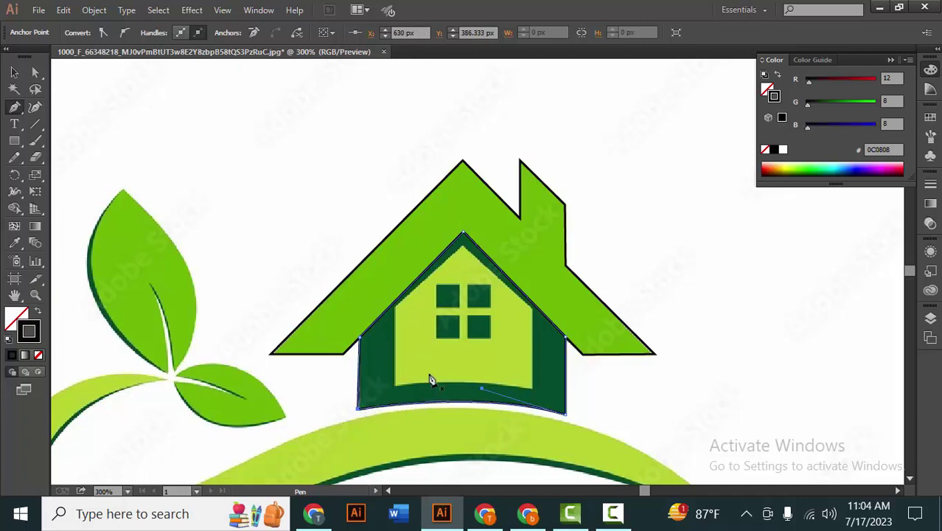
Outline the light green front wall with a curved base, corners and peak as a closed path
{"action": "scroll", "coordinate": [432, 380], "scroll_direction": "up", "scroll_amount": 2}
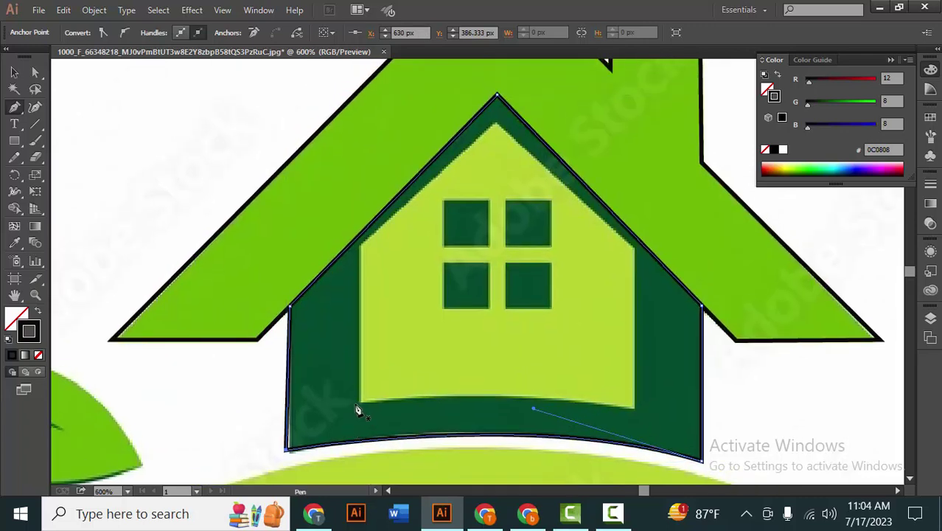
{"action": "left_click", "coordinate": [362, 403]}
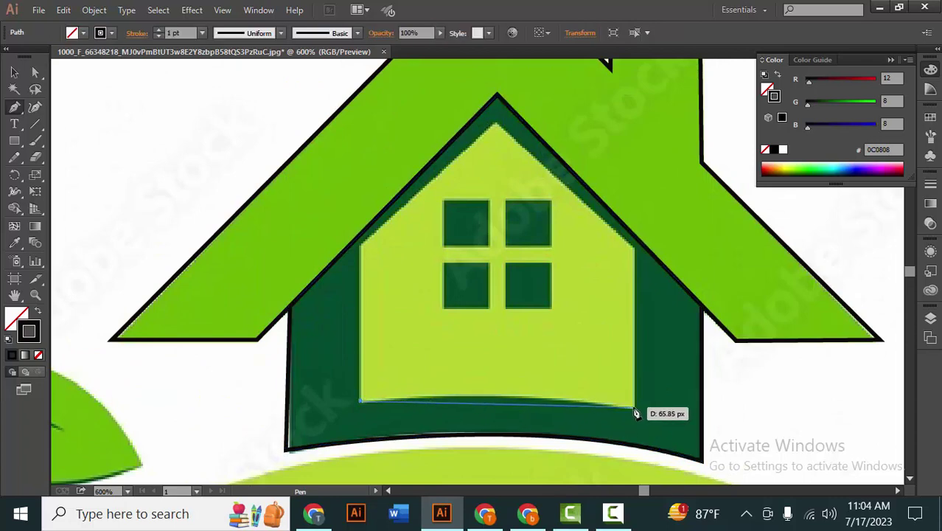
{"action": "mouse_move", "coordinate": [634, 409]}
{"action": "left_mouse_down"}
{"action": "mouse_move", "coordinate": [683, 434]}
{"action": "mouse_move", "coordinate": [644, 419]}
{"action": "left_mouse_up"}
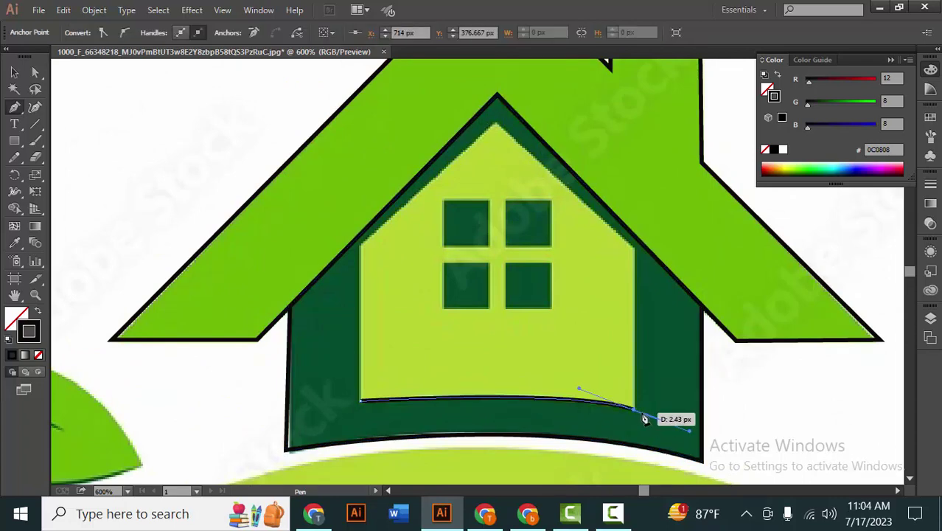
{"action": "scroll", "coordinate": [635, 407], "scroll_direction": "up", "scroll_amount": 1}
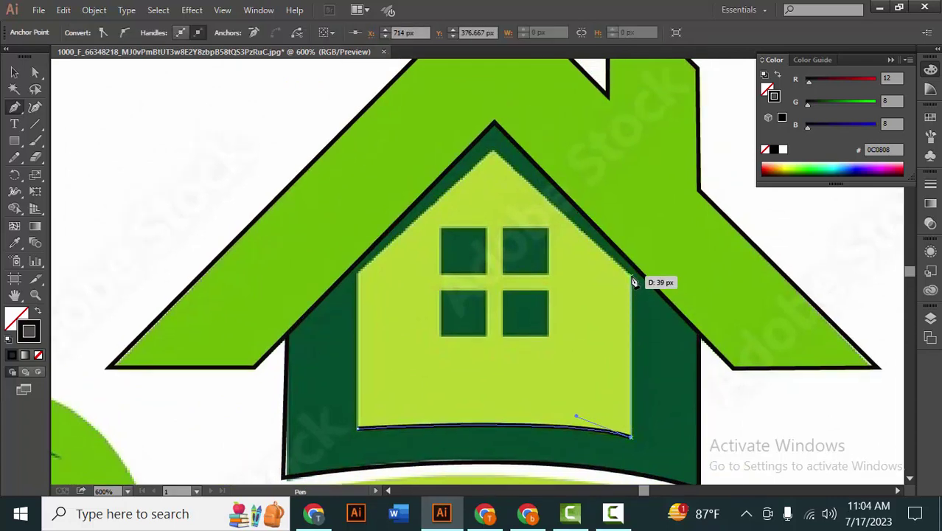
{"action": "left_click", "coordinate": [631, 275]}
{"action": "left_click", "coordinate": [492, 149]}
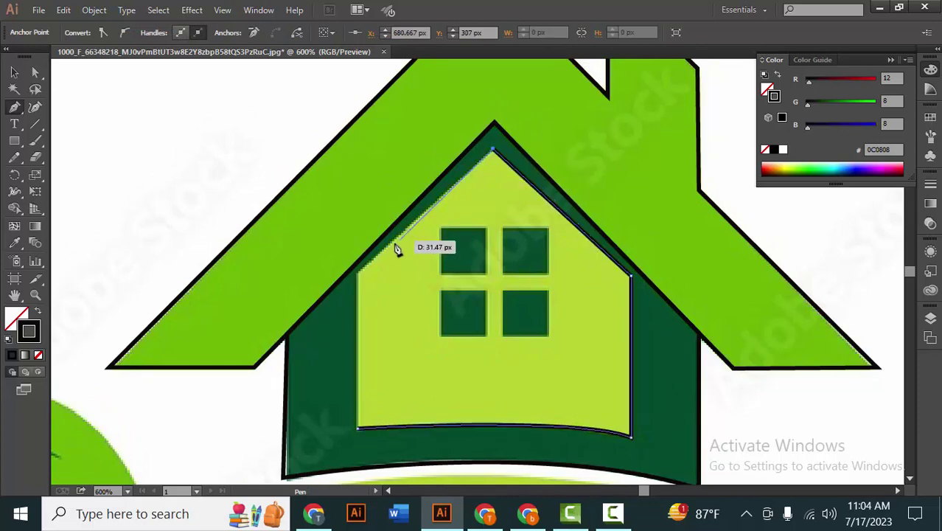
{"action": "left_click", "coordinate": [358, 273]}
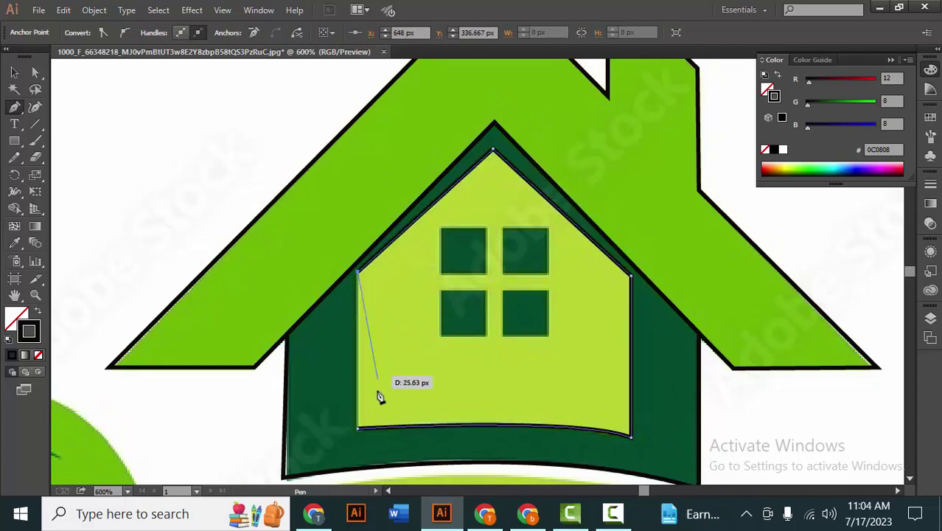
{"action": "left_click", "coordinate": [359, 427]}
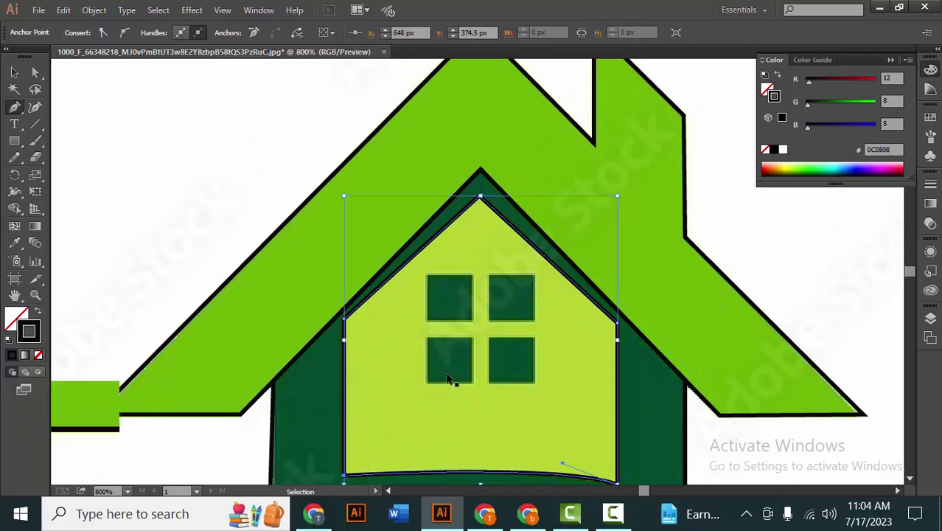
Trace closed square outlines around the lower-left and lower-right windows
{"action": "scroll", "coordinate": [427, 319], "scroll_direction": "up", "scroll_amount": 3}
{"action": "left_click", "coordinate": [408, 295]}
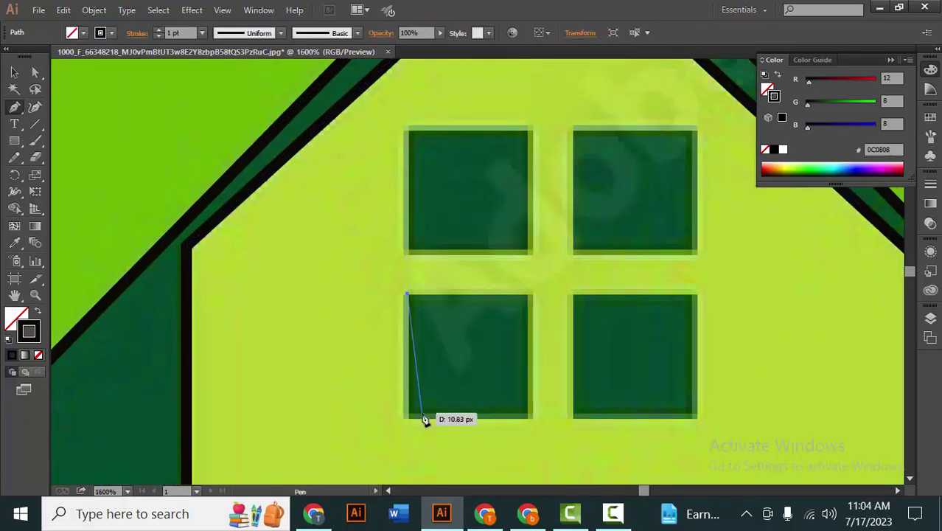
{"action": "left_click", "coordinate": [409, 417]}
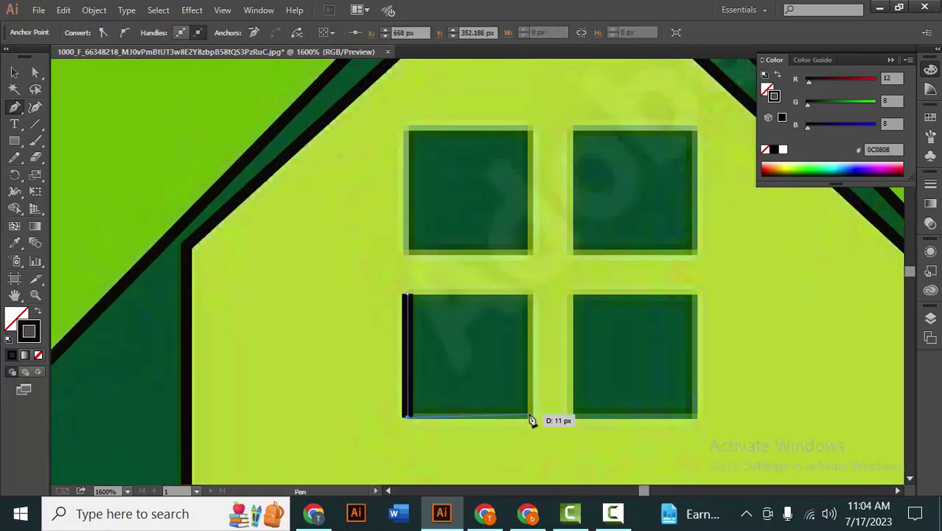
{"action": "left_click", "coordinate": [530, 418]}
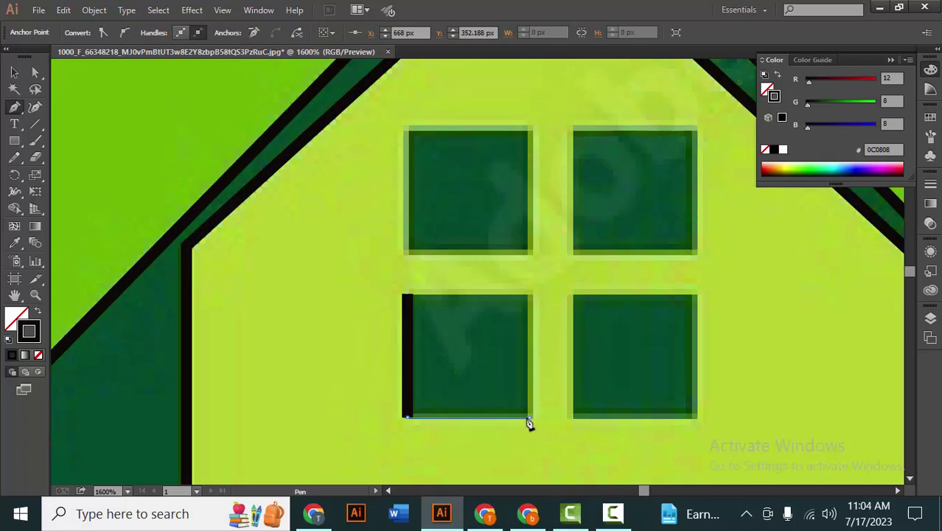
{"action": "left_click", "coordinate": [530, 295]}
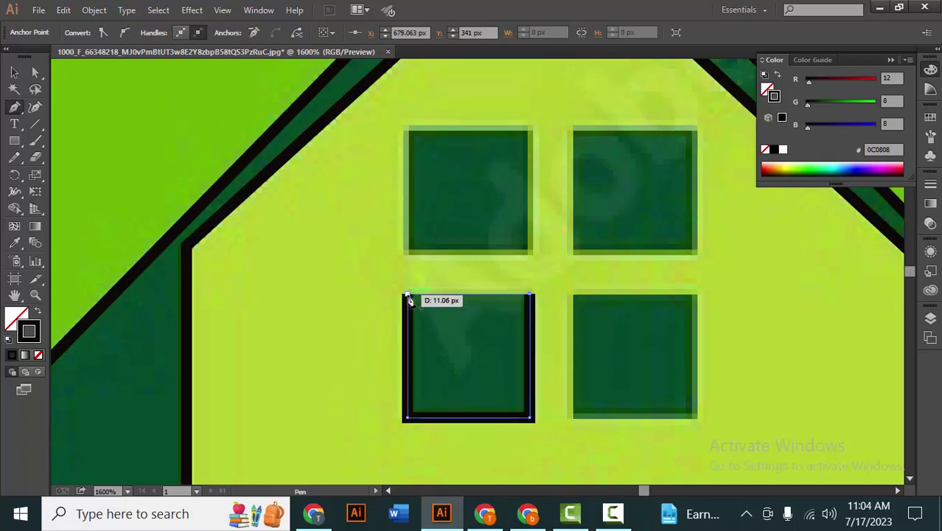
{"action": "left_click", "coordinate": [408, 295]}
{"action": "scroll", "coordinate": [416, 347], "scroll_direction": "right", "scroll_amount": 3}
{"action": "scroll", "coordinate": [469, 339], "scroll_direction": "right", "scroll_amount": 2}
{"action": "left_click", "coordinate": [458, 328]}
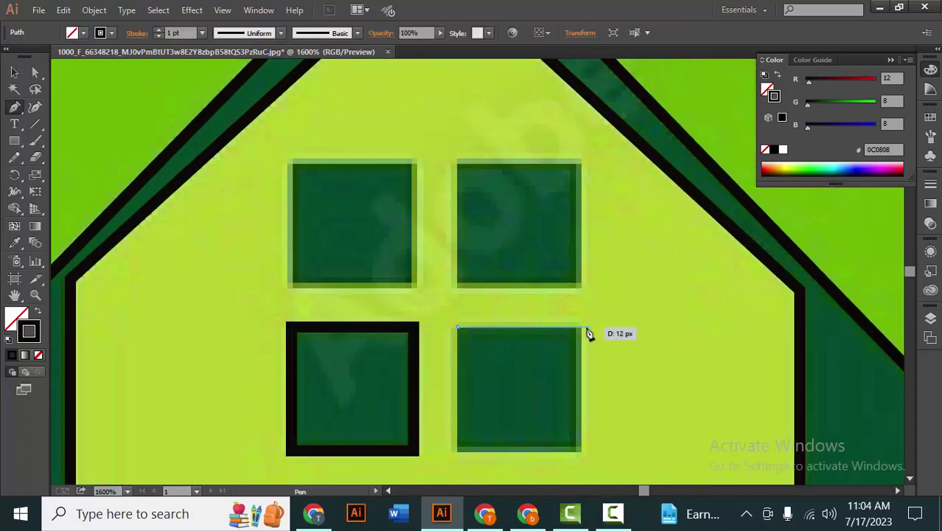
{"action": "left_click", "coordinate": [582, 325]}
{"action": "left_click", "coordinate": [581, 448]}
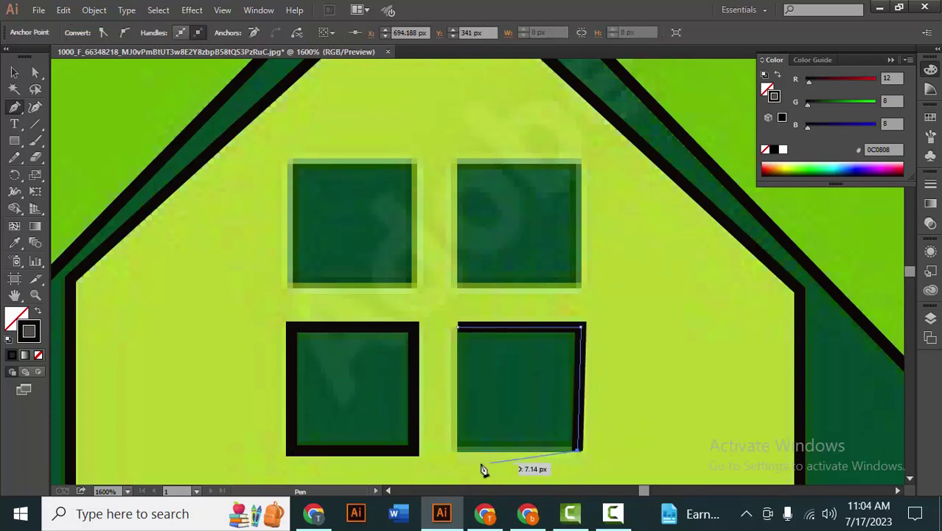
{"action": "left_click", "coordinate": [459, 448]}
{"action": "left_click", "coordinate": [458, 328]}
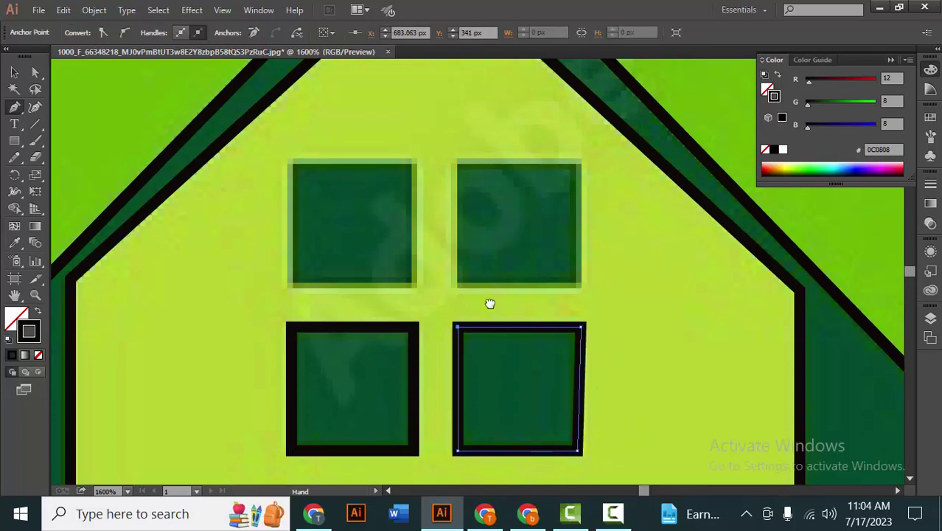
Trace closed square outlines around the upper-right and upper-left windows
{"action": "scroll", "coordinate": [469, 422], "scroll_direction": "up", "scroll_amount": 4}
{"action": "left_click", "coordinate": [449, 293]}
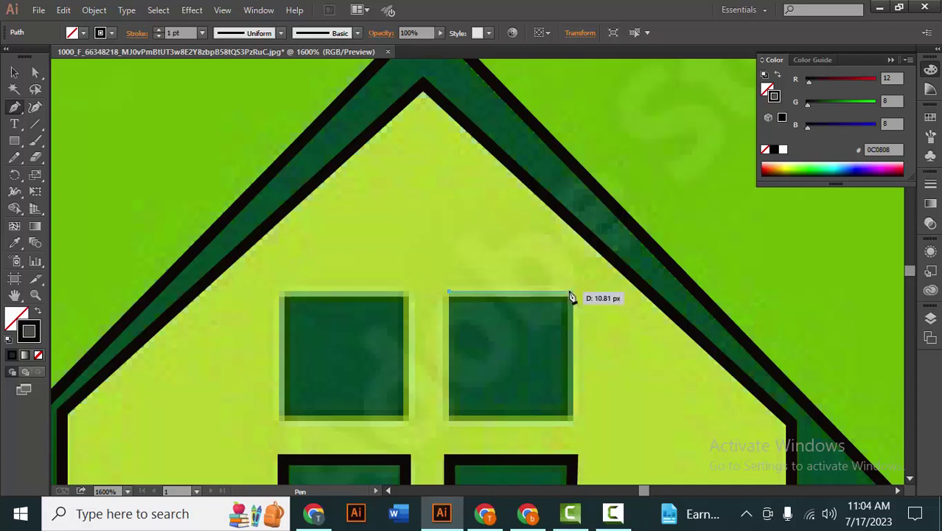
{"action": "left_click", "coordinate": [569, 293]}
{"action": "left_click", "coordinate": [569, 420]}
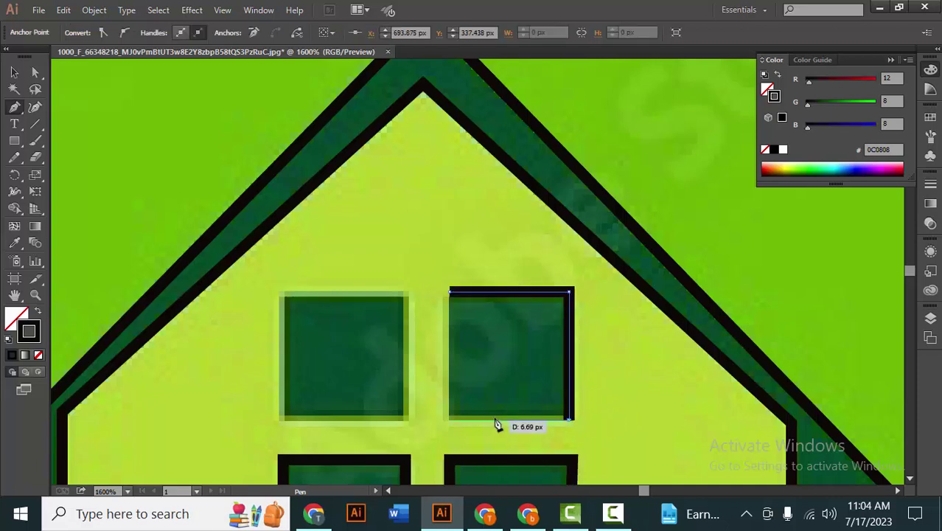
{"action": "left_click", "coordinate": [449, 420]}
{"action": "left_click", "coordinate": [450, 293]}
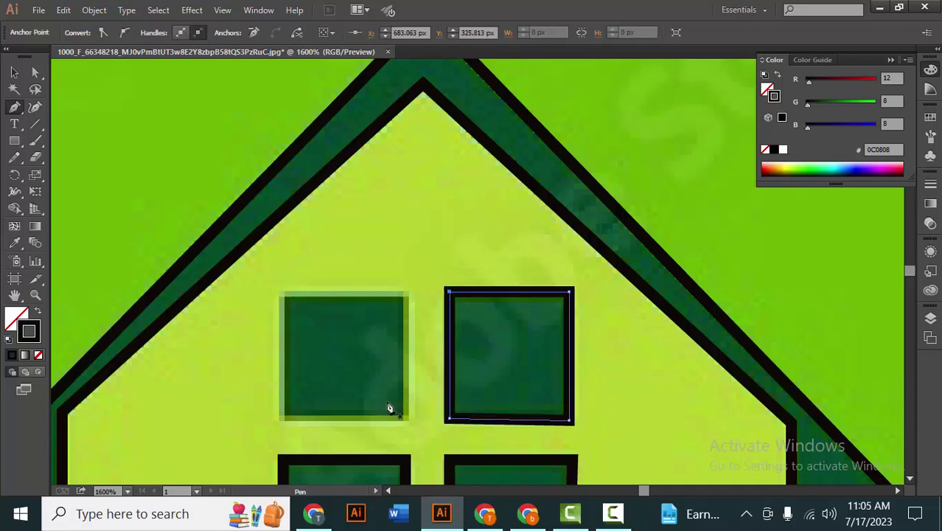
{"action": "left_click_drag", "start_coordinate": [391, 406], "coordinate": [423, 292]}
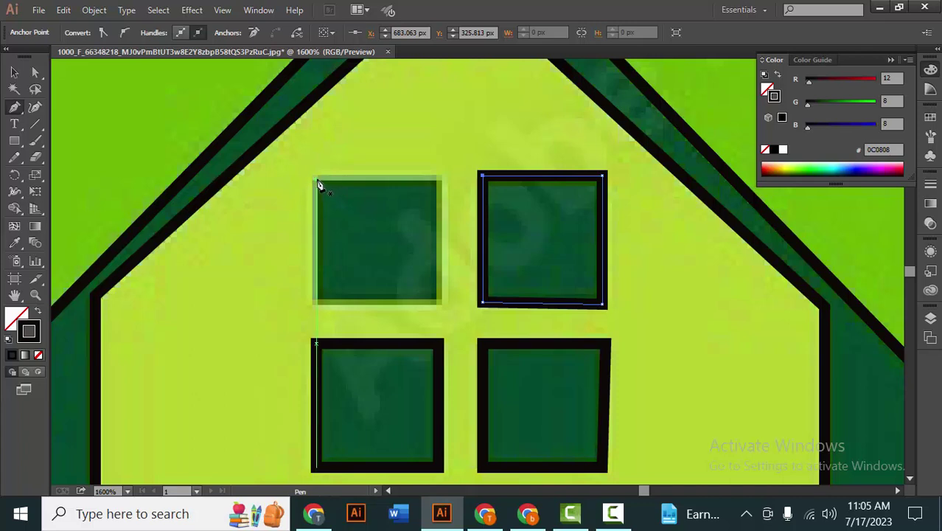
{"action": "left_click", "coordinate": [316, 178]}
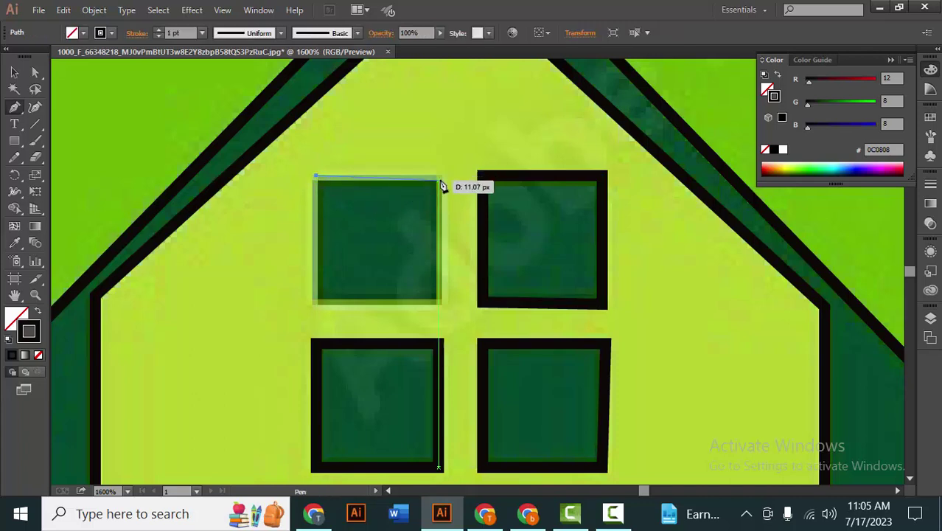
{"action": "left_click", "coordinate": [440, 178]}
{"action": "left_click", "coordinate": [436, 302]}
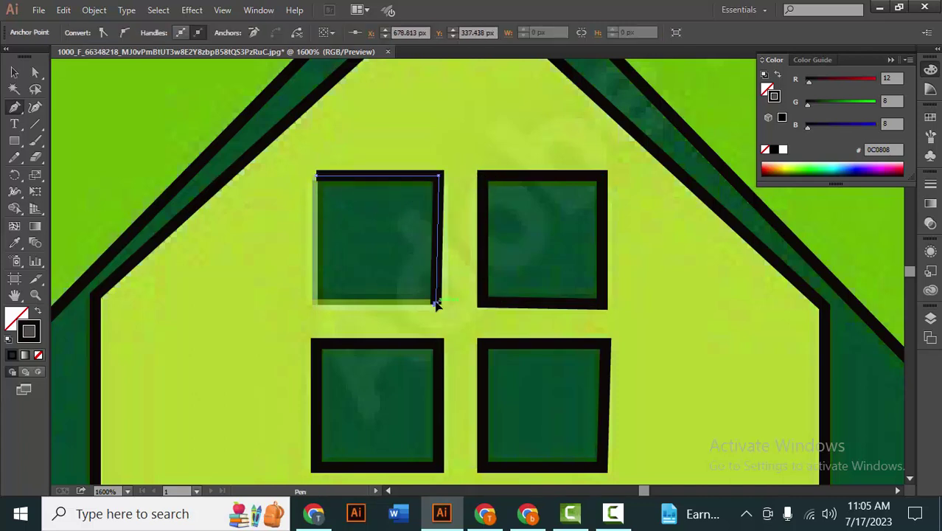
{"action": "left_click", "coordinate": [317, 304]}
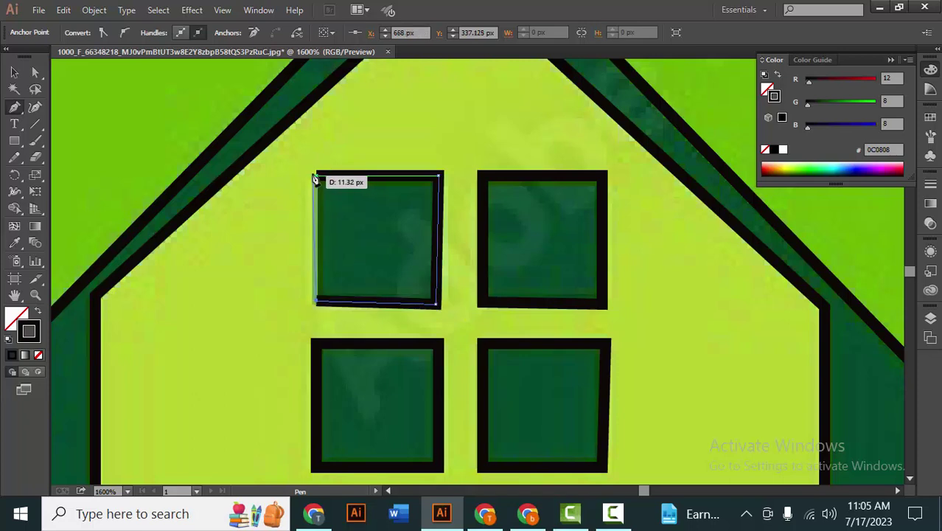
{"action": "left_click", "coordinate": [317, 175]}
Zoom out and pan the view over to the leaves and swoosh
{"action": "key", "text": "ctrl+minus"}
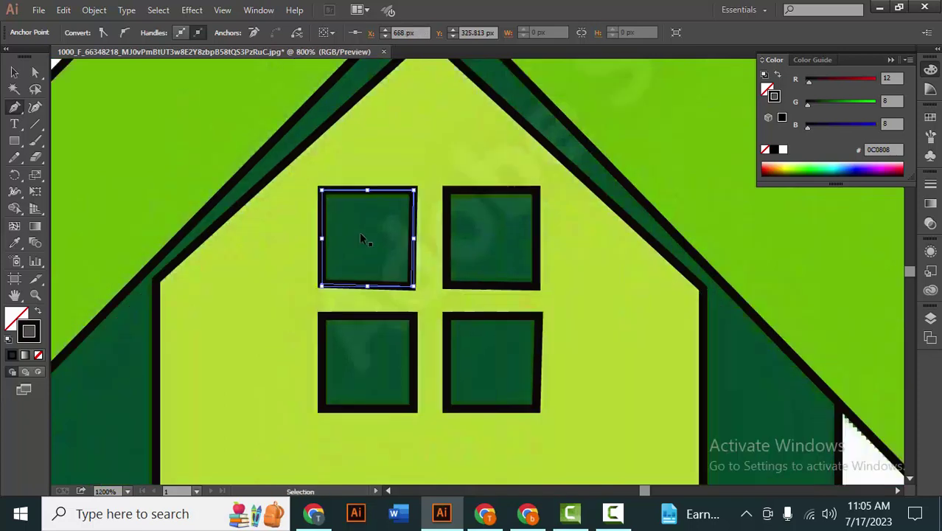
{"action": "key", "text": "ctrl+minus"}
{"action": "left_click_drag", "start_coordinate": [344, 274], "coordinate": [342, 193]}
{"action": "key", "text": "ctrl+minus"}
{"action": "key", "text": "ctrl+minus"}
{"action": "key", "text": "ctrl+minus"}
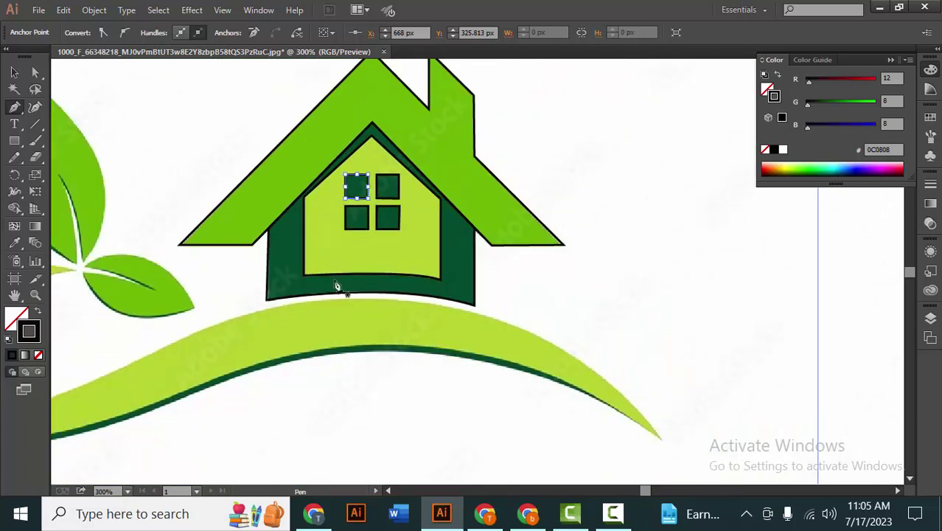
{"action": "left_click_drag", "start_coordinate": [338, 284], "coordinate": [561, 267]}
Start the lower-right leaf outline at its junction with a curved anchor at the tip
{"action": "scroll", "coordinate": [356, 236], "scroll_direction": "up", "scroll_amount": 1}
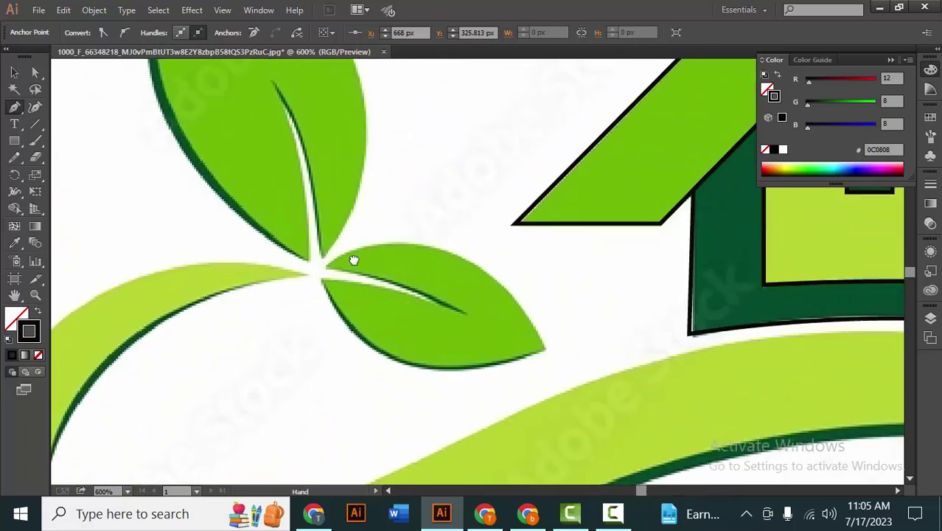
{"action": "left_click", "coordinate": [329, 278]}
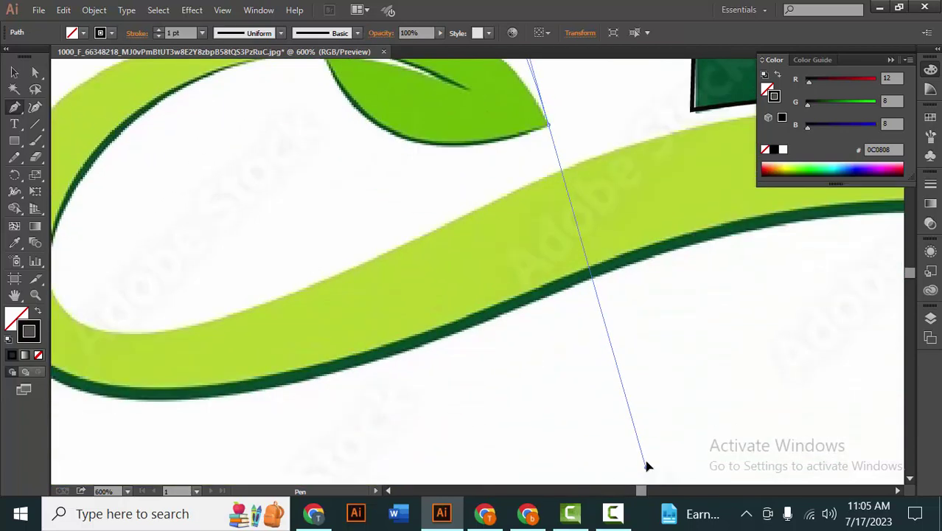
{"action": "left_click_drag", "start_coordinate": [593, 472], "coordinate": [616, 286]}
{"action": "scroll", "coordinate": [578, 370], "scroll_direction": "up", "scroll_amount": 3}
{"action": "scroll", "coordinate": [578, 370], "scroll_direction": "up", "scroll_amount": 3}
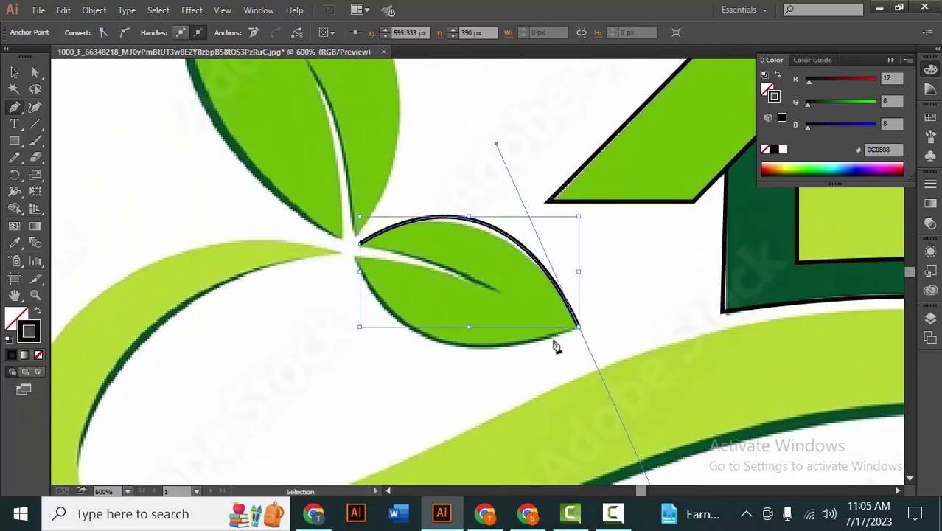
{"action": "scroll", "coordinate": [516, 322], "scroll_direction": "down", "scroll_amount": 2}
{"action": "scroll", "coordinate": [516, 321], "scroll_direction": "up", "scroll_amount": 1}
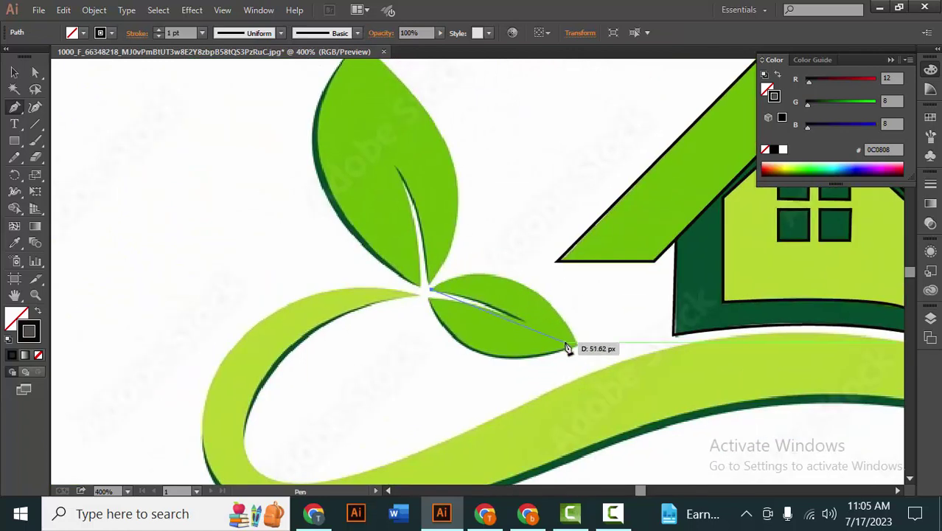
{"action": "left_click_drag", "start_coordinate": [575, 346], "coordinate": [623, 410]}
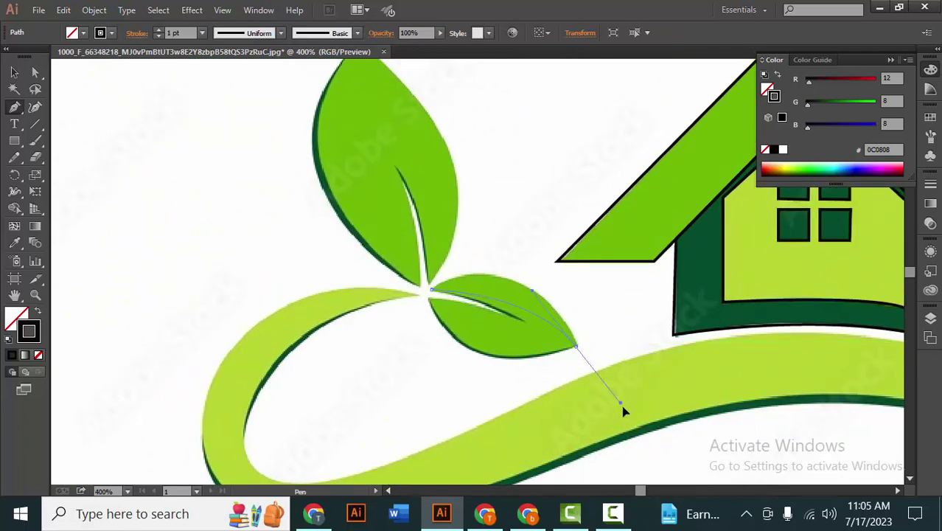
{"action": "left_click_drag", "start_coordinate": [632, 463], "coordinate": [632, 462]}
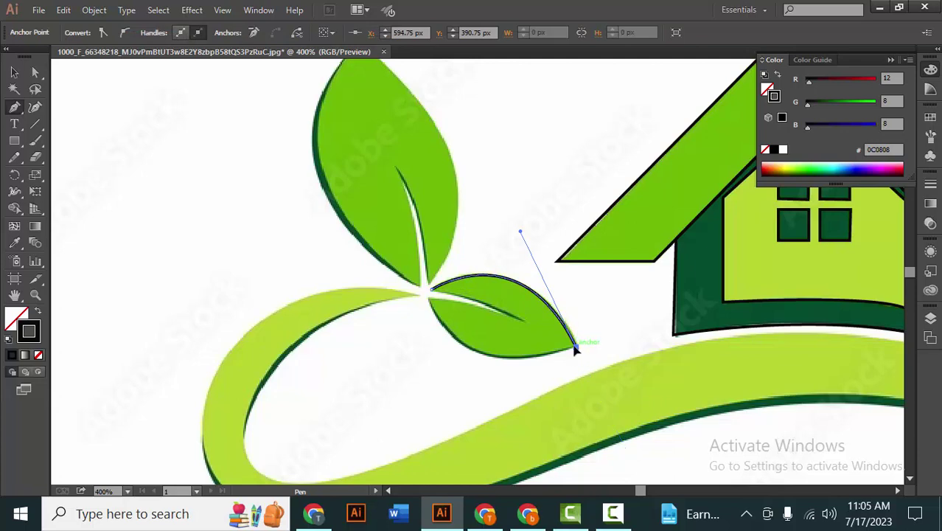
Curve the leaf's lower edge back to the base and cut in the vein notch
{"action": "left_click_drag", "start_coordinate": [429, 301], "coordinate": [426, 271]}
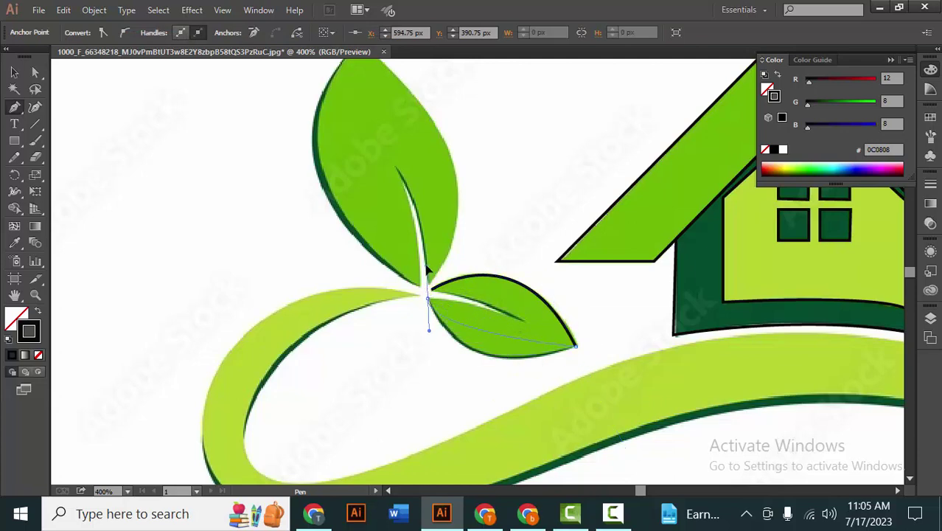
{"action": "left_click_drag", "start_coordinate": [382, 210], "coordinate": [383, 205]}
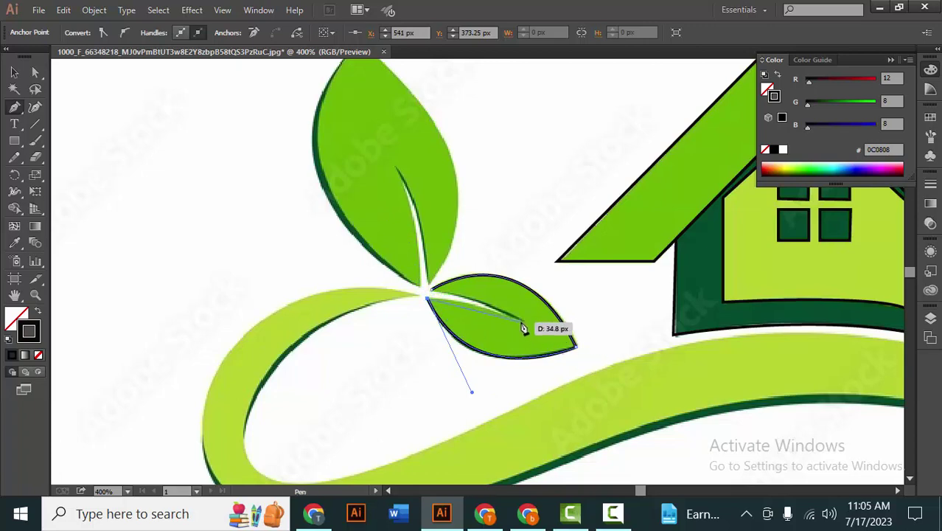
{"action": "left_click_drag", "start_coordinate": [521, 322], "coordinate": [538, 344]}
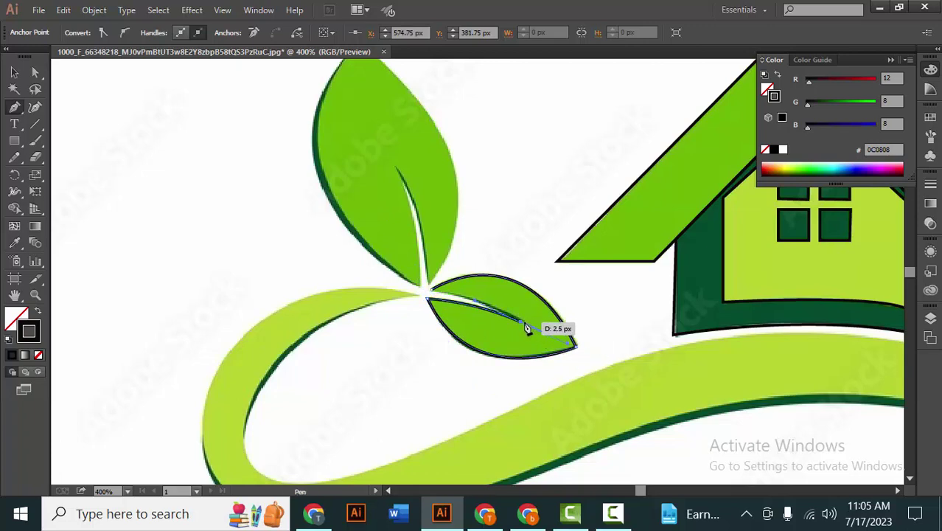
{"action": "left_click", "coordinate": [428, 289]}
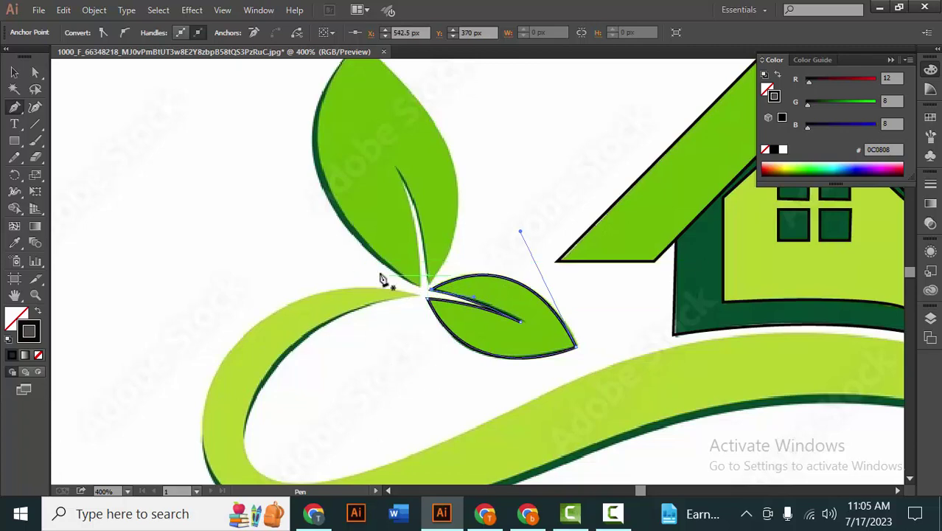
{"action": "scroll", "coordinate": [378, 252], "scroll_direction": "up", "scroll_amount": 1}
Close the lower leaf path and begin the tall upper leaf with a sharp curved tip
{"action": "scroll", "coordinate": [390, 279], "scroll_direction": "down", "scroll_amount": 2}
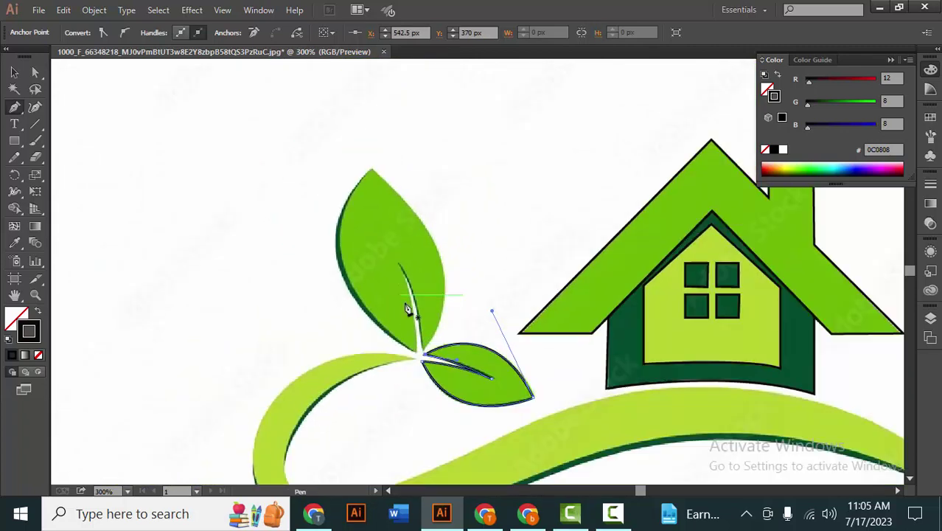
{"action": "left_click_drag", "start_coordinate": [417, 357], "coordinate": [384, 177]}
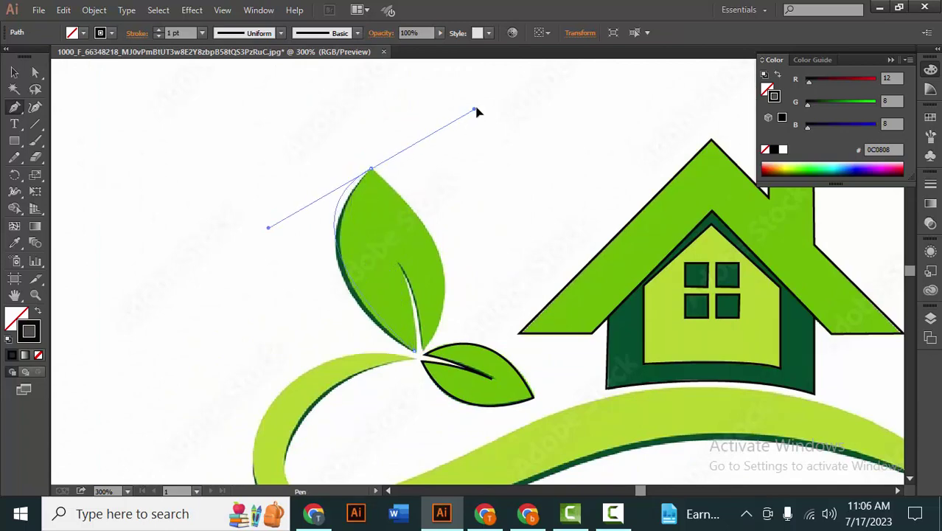
{"action": "scroll", "coordinate": [467, 81], "scroll_direction": "up", "scroll_amount": 1}
{"action": "left_click_drag", "start_coordinate": [475, 110], "coordinate": [466, 80]}
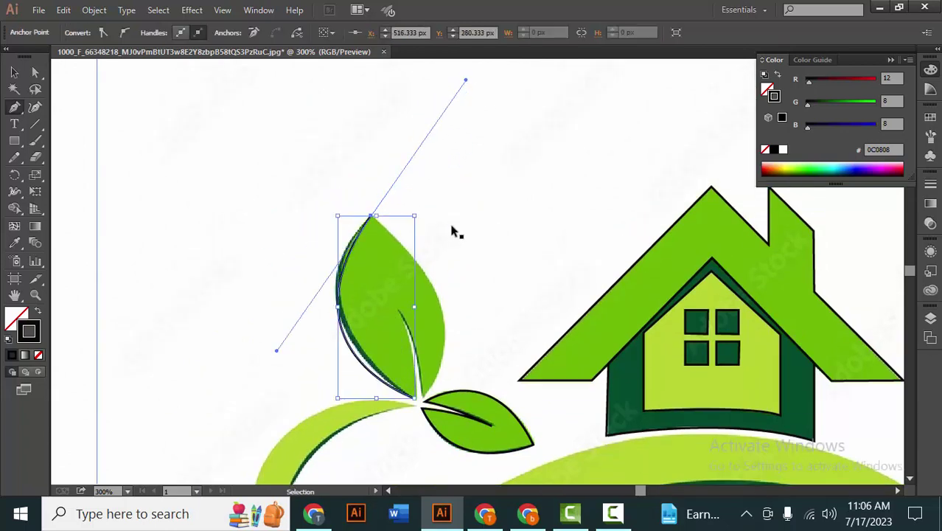
{"action": "mouse_move", "coordinate": [417, 398]}
{"action": "left_mouse_down"}
{"action": "mouse_move", "coordinate": [462, 268]}
{"action": "mouse_move", "coordinate": [364, 224]}
{"action": "left_mouse_up"}
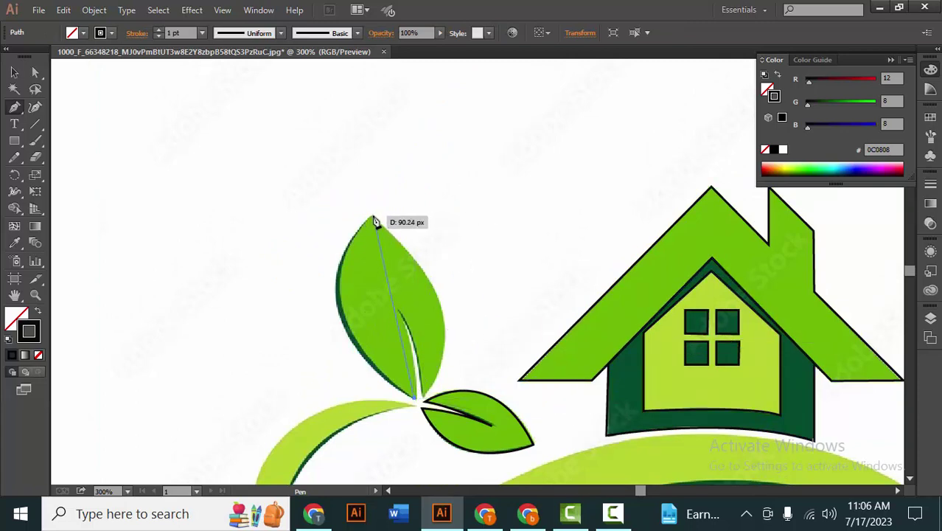
{"action": "left_click_drag", "start_coordinate": [467, 144], "coordinate": [476, 120]}
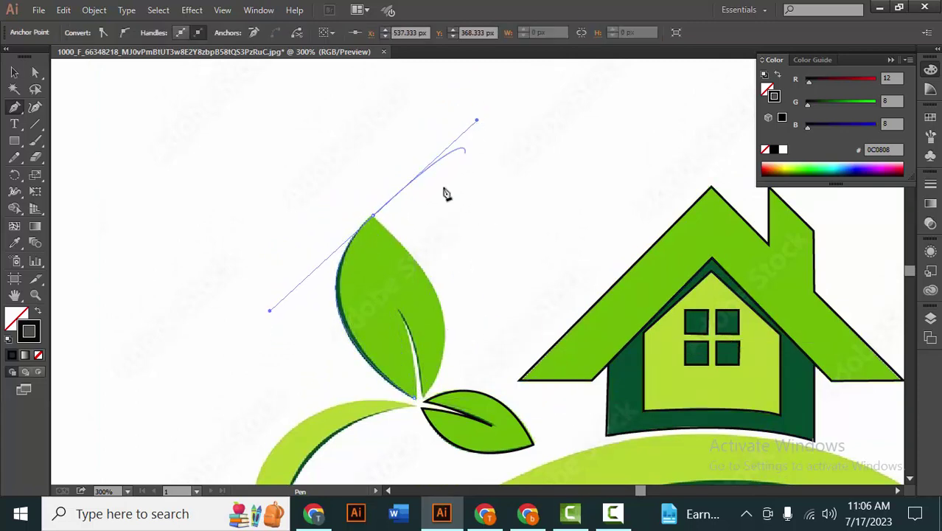
{"action": "left_click", "coordinate": [374, 219]}
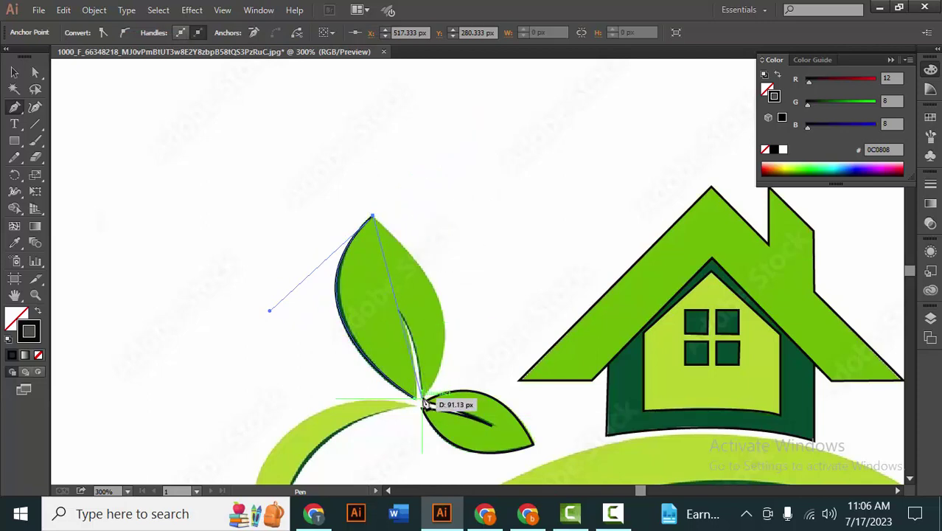
Curve the tall leaf's base and trace its vein cut as a closed path, then deselect
{"action": "mouse_move", "coordinate": [423, 396]}
{"action": "left_mouse_down"}
{"action": "mouse_move", "coordinate": [364, 434]}
{"action": "mouse_move", "coordinate": [348, 472]}
{"action": "left_mouse_up"}
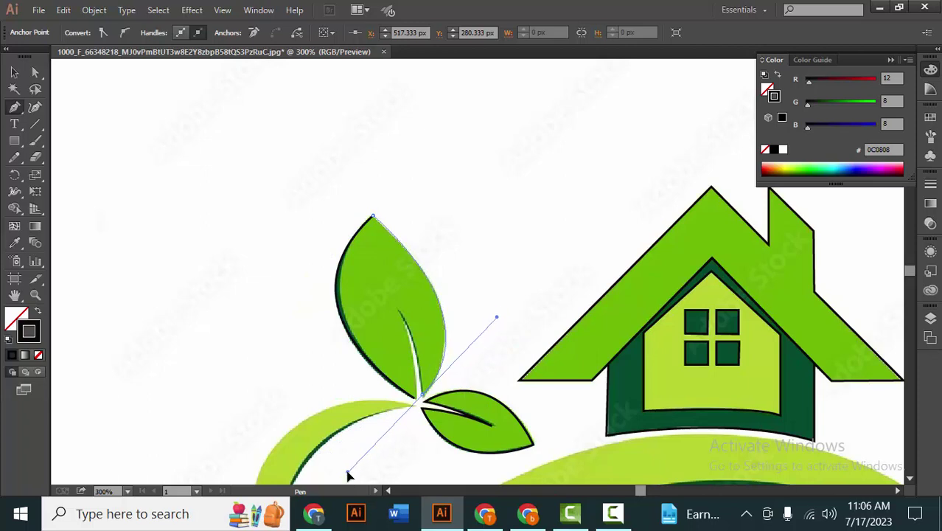
{"action": "left_click", "coordinate": [423, 401]}
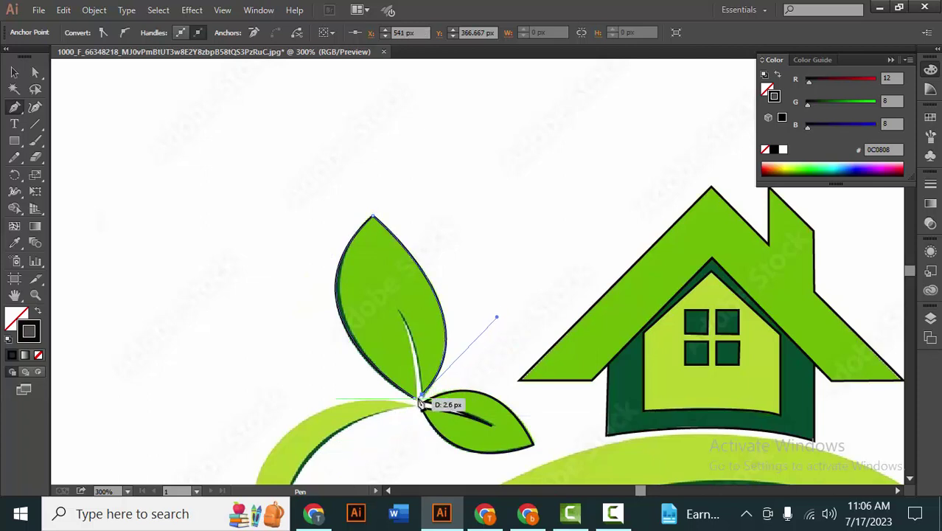
{"action": "left_click_drag", "start_coordinate": [398, 311], "coordinate": [372, 295]}
{"action": "left_click", "coordinate": [398, 311]}
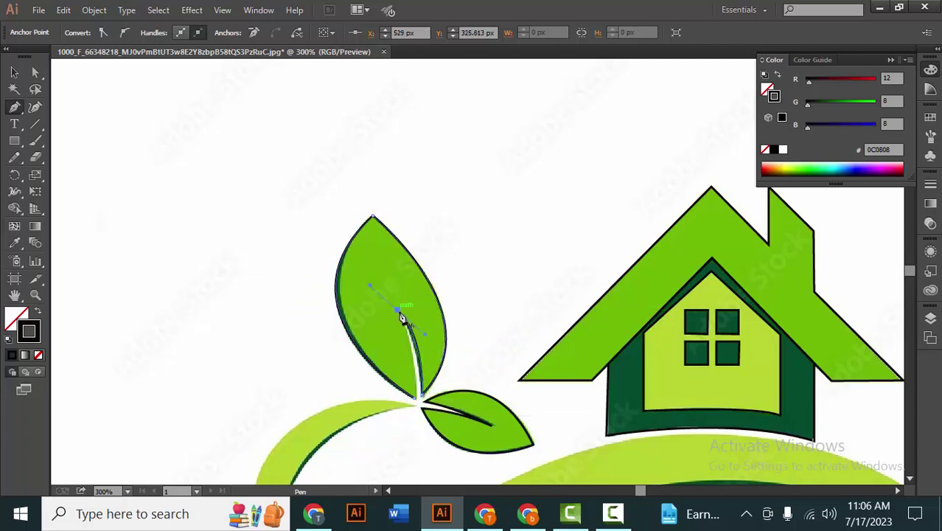
{"action": "left_click", "coordinate": [418, 403]}
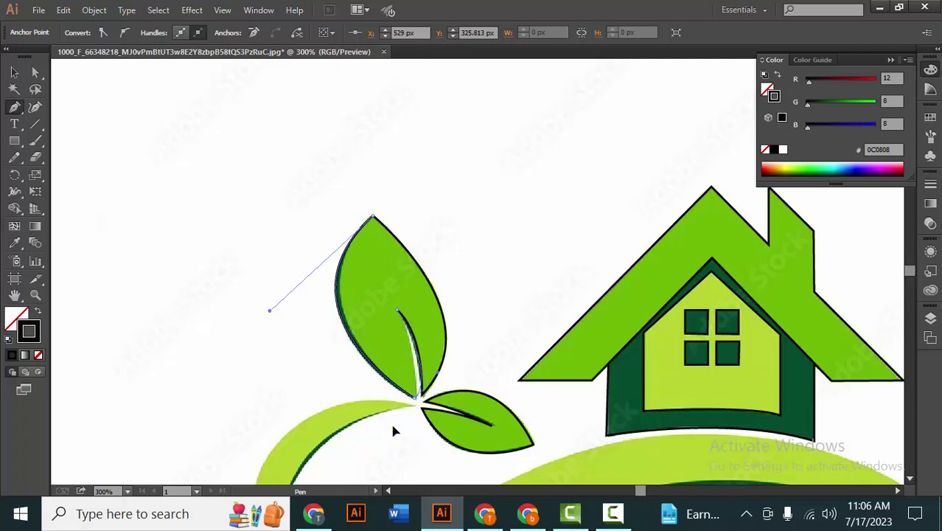
{"action": "left_click", "coordinate": [401, 434], "text": "ctrl"}
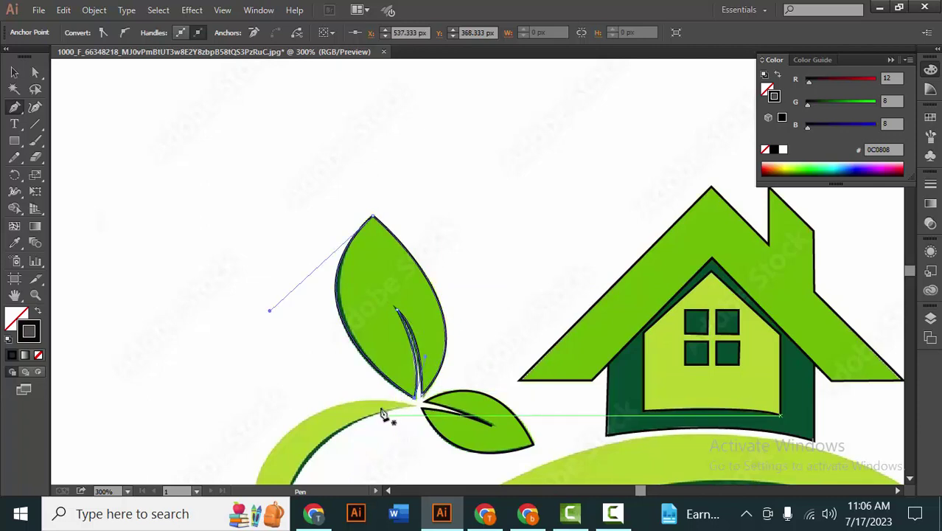
Start the swoosh path at the leaf base and curve it around the loop's outer edge
{"action": "scroll", "coordinate": [368, 393], "scroll_direction": "up", "scroll_amount": 1}
{"action": "mouse_move", "coordinate": [374, 403]}
{"action": "left_mouse_down"}
{"action": "mouse_move", "coordinate": [365, 171]}
{"action": "mouse_move", "coordinate": [395, 285]}
{"action": "left_mouse_up"}
{"action": "left_click", "coordinate": [437, 212]}
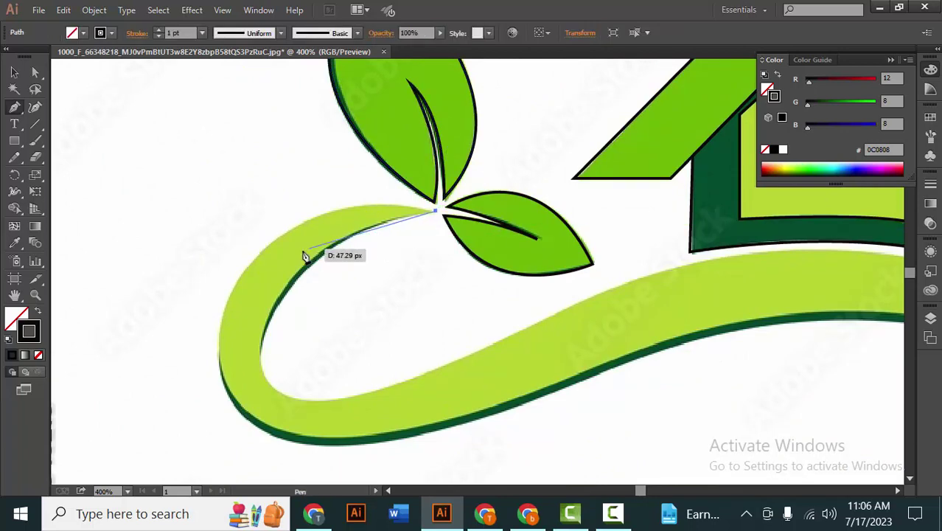
{"action": "mouse_move", "coordinate": [255, 258]}
{"action": "left_mouse_down"}
{"action": "mouse_move", "coordinate": [238, 305]}
{"action": "mouse_move", "coordinate": [183, 337]}
{"action": "left_mouse_up"}
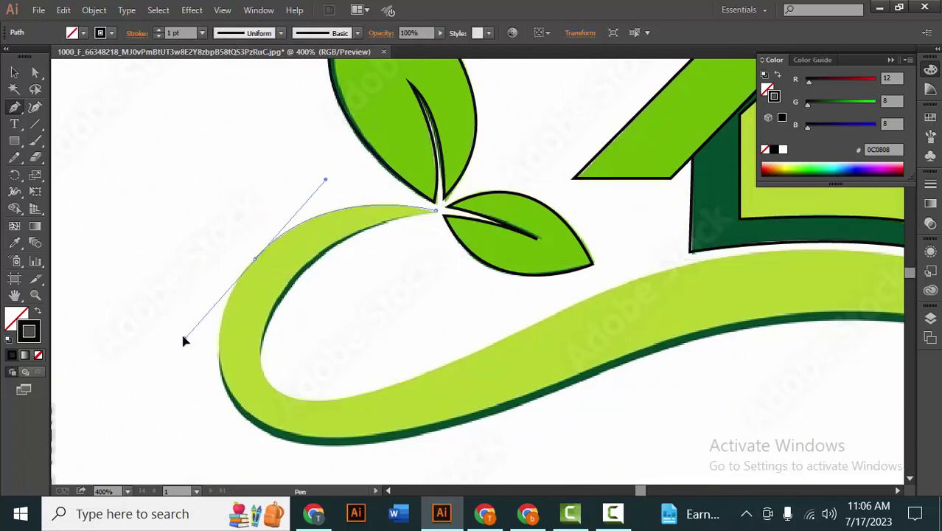
{"action": "left_click", "coordinate": [255, 260]}
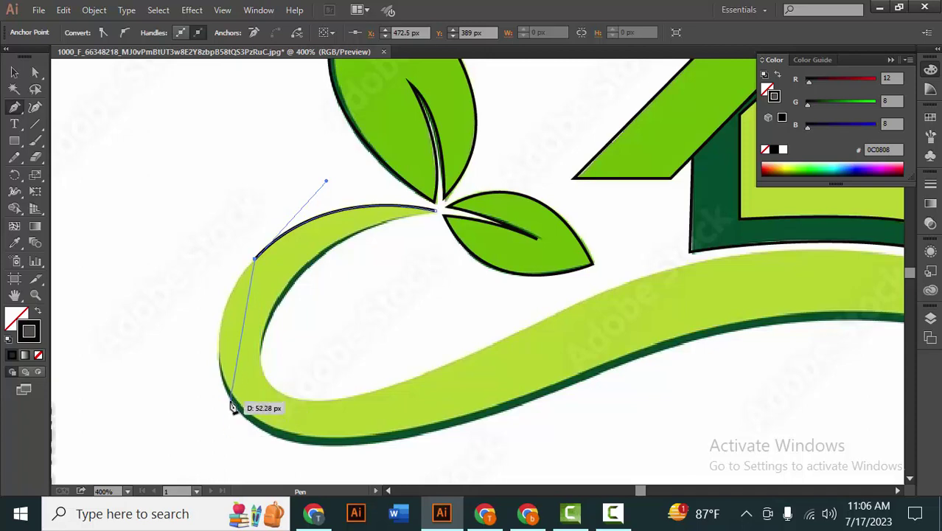
{"action": "left_click", "coordinate": [230, 395]}
{"action": "left_click_drag", "start_coordinate": [263, 475], "coordinate": [264, 472]}
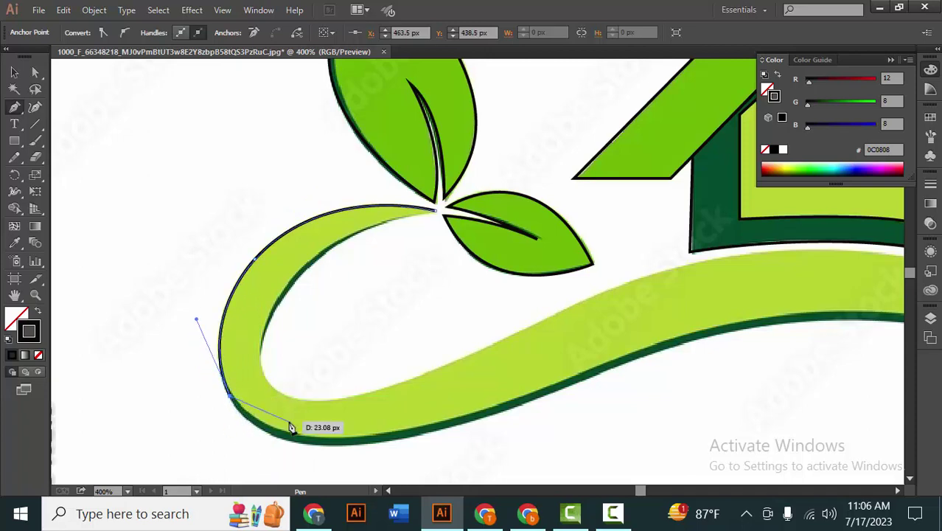
Add smooth anchors following the swoosh's lower edge to the right
{"action": "scroll", "coordinate": [280, 420], "scroll_direction": "down", "scroll_amount": 3}
{"action": "scroll", "coordinate": [280, 420], "scroll_direction": "right", "scroll_amount": 3}
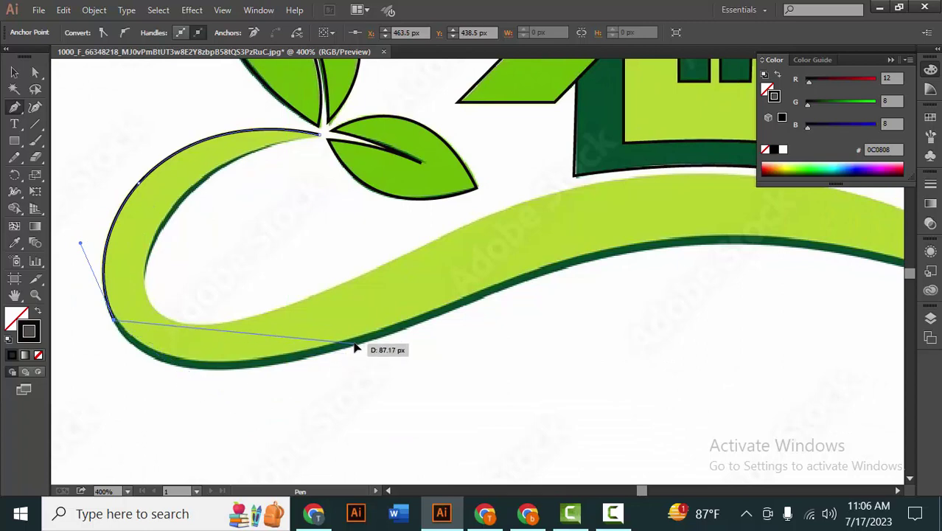
{"action": "left_click_drag", "start_coordinate": [354, 344], "coordinate": [551, 283]}
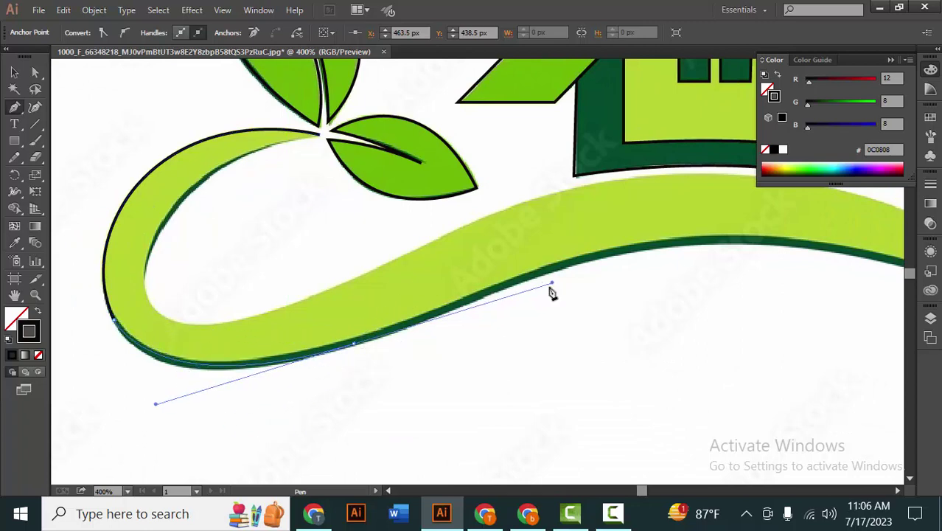
{"action": "left_click_drag", "start_coordinate": [354, 343], "coordinate": [566, 346]}
{"action": "scroll", "coordinate": [566, 346], "scroll_direction": "up", "scroll_amount": 2}
{"action": "scroll", "coordinate": [566, 346], "scroll_direction": "right", "scroll_amount": 2}
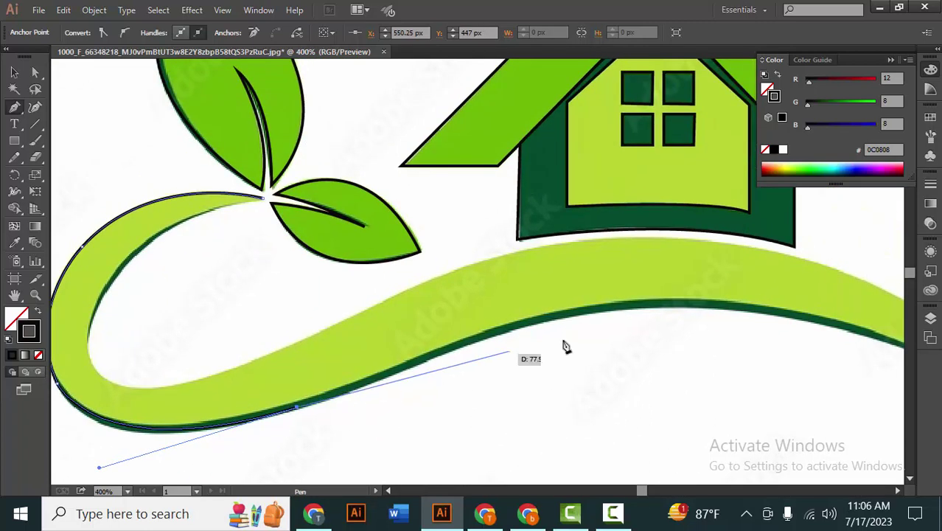
{"action": "left_click_drag", "start_coordinate": [594, 311], "coordinate": [619, 325]}
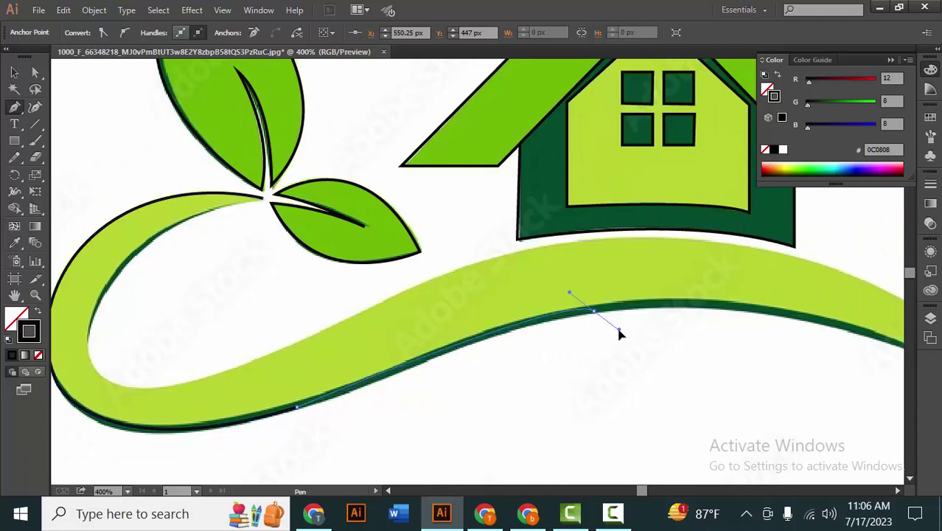
{"action": "left_click", "coordinate": [594, 311]}
Curve the path near the right end and finish with a corner point at the pointed tip
{"action": "left_click_drag", "start_coordinate": [703, 336], "coordinate": [551, 374]}
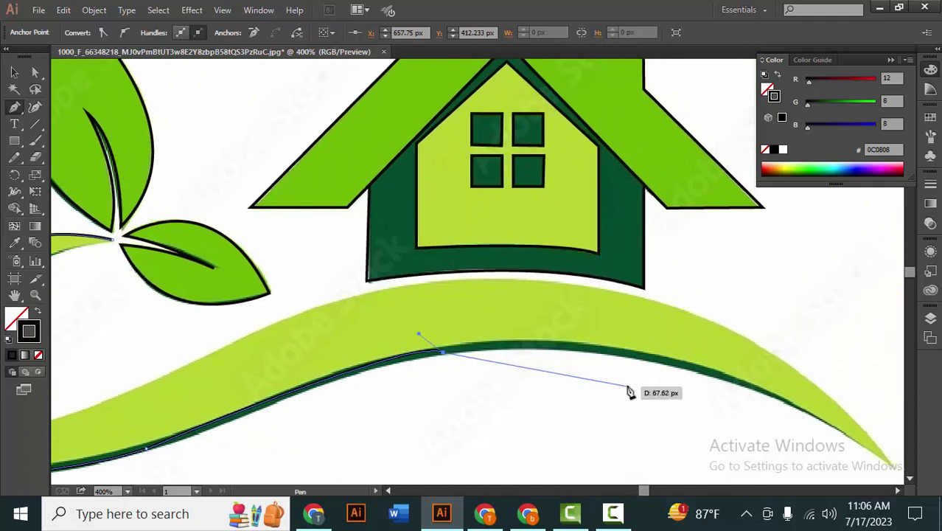
{"action": "scroll", "coordinate": [625, 398], "scroll_direction": "down", "scroll_amount": 2}
{"action": "scroll", "coordinate": [630, 295], "scroll_direction": "up", "scroll_amount": 1}
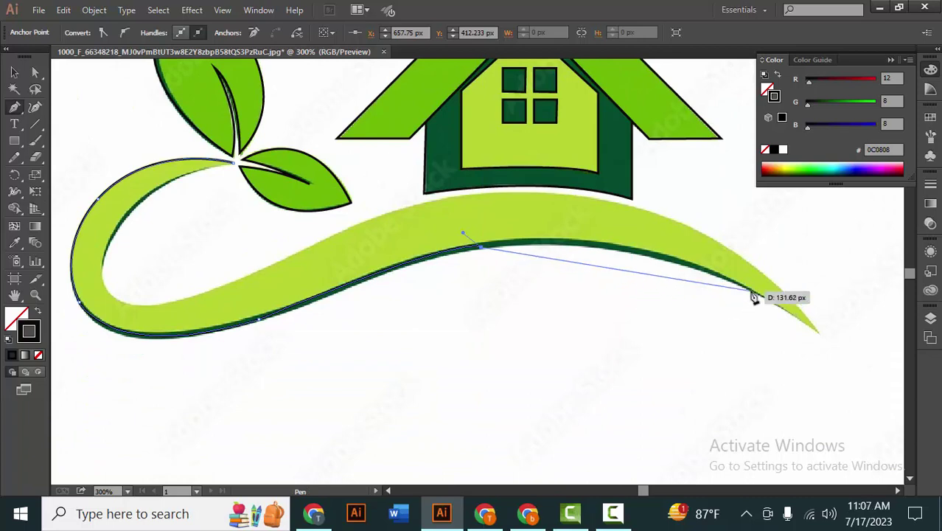
{"action": "left_click_drag", "start_coordinate": [751, 291], "coordinate": [884, 359]}
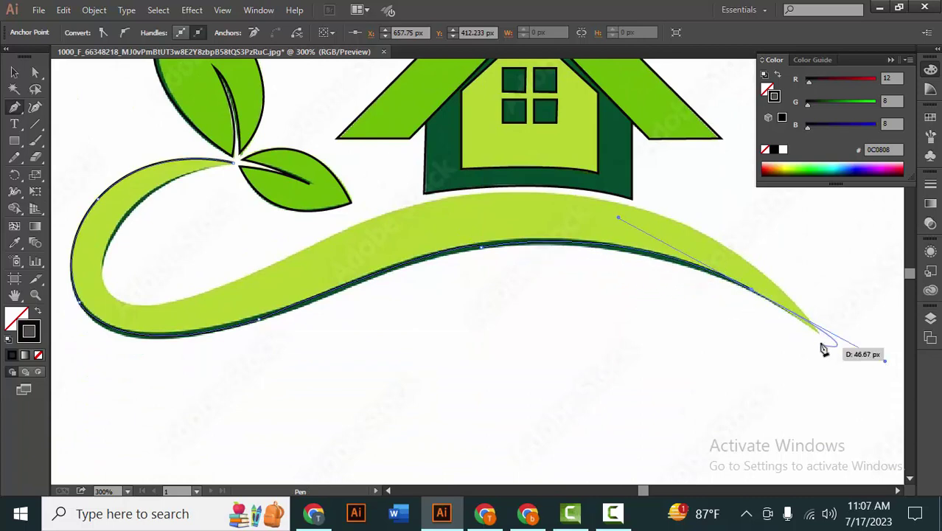
{"action": "left_click", "coordinate": [754, 290]}
{"action": "left_click_drag", "start_coordinate": [872, 358], "coordinate": [785, 344]}
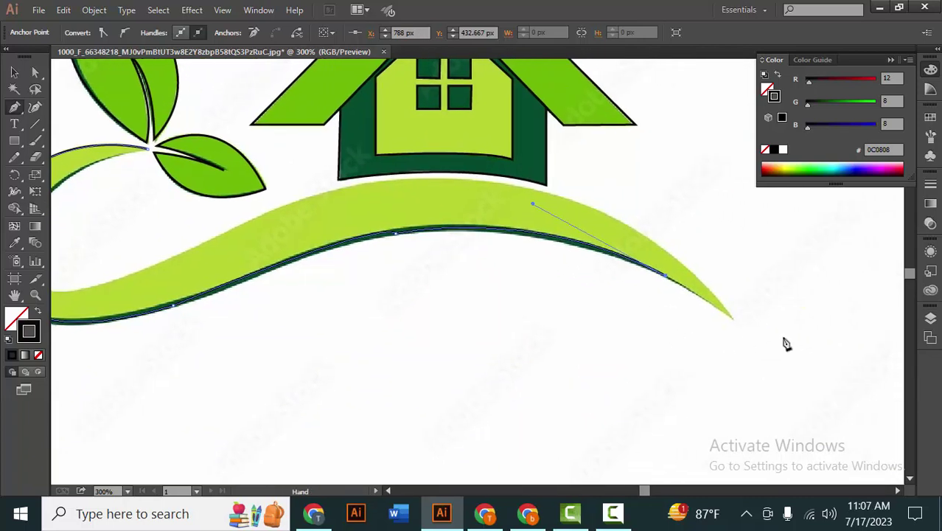
{"action": "left_click", "coordinate": [735, 320]}
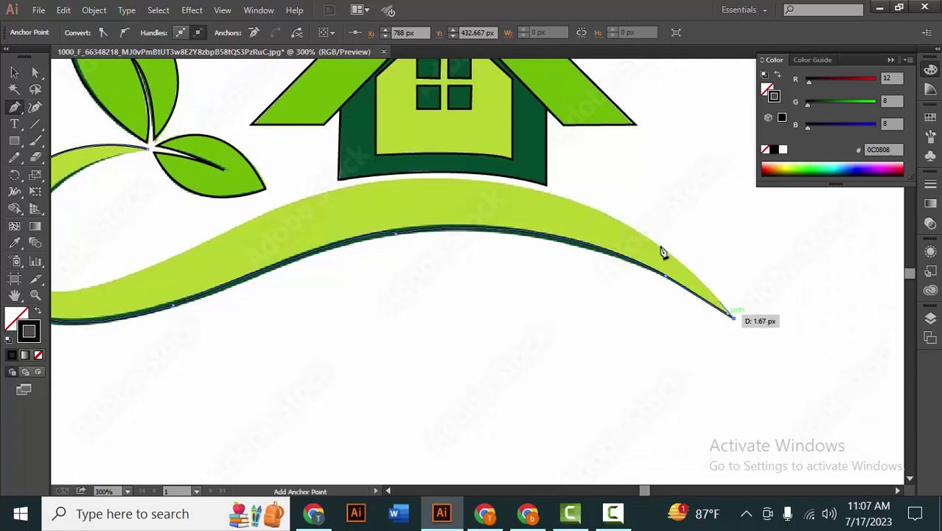
Trace the swoosh's upper edge and inner loop curve back to the leaf junction
{"action": "mouse_move", "coordinate": [497, 185]}
{"action": "left_mouse_down"}
{"action": "mouse_move", "coordinate": [350, 166]}
{"action": "mouse_move", "coordinate": [358, 183]}
{"action": "left_mouse_up"}
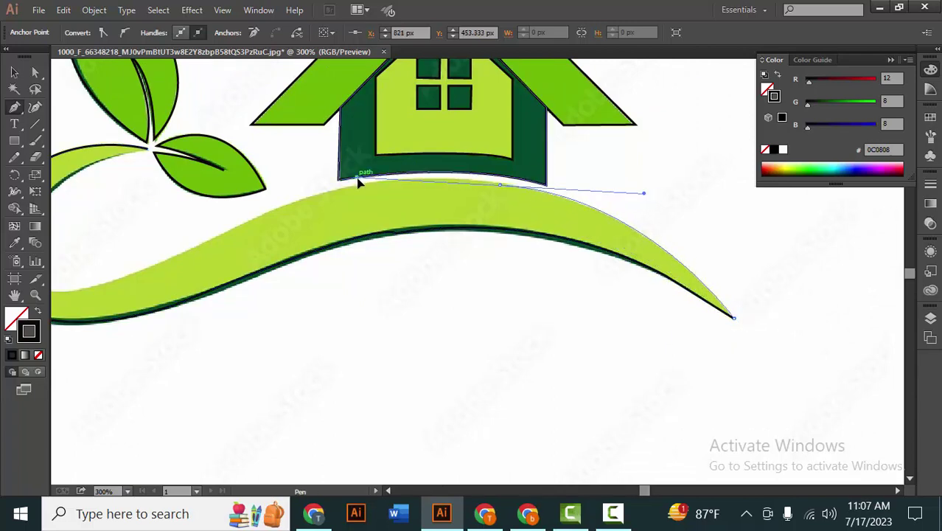
{"action": "left_click", "coordinate": [500, 185]}
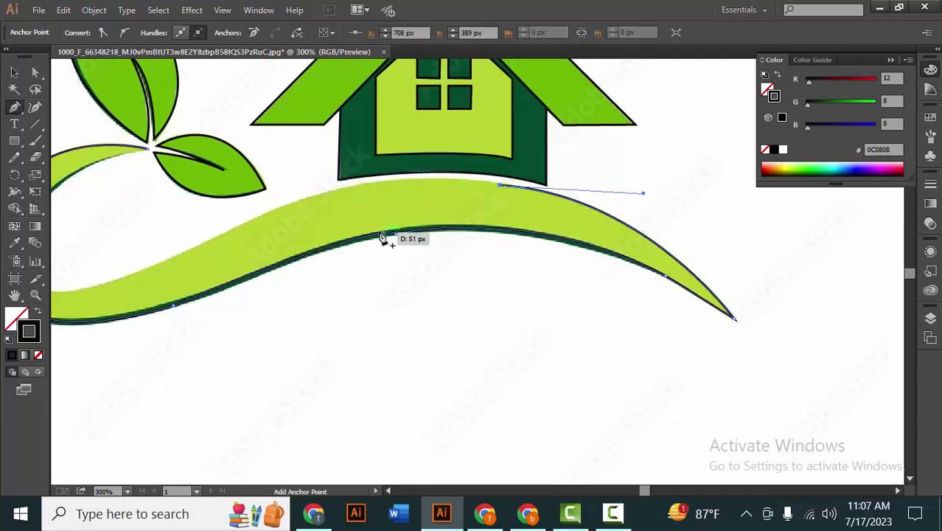
{"action": "left_click_drag", "start_coordinate": [316, 228], "coordinate": [499, 247]}
{"action": "mouse_move", "coordinate": [431, 240]}
{"action": "left_mouse_down"}
{"action": "mouse_move", "coordinate": [346, 302]}
{"action": "mouse_move", "coordinate": [301, 305]}
{"action": "left_mouse_up"}
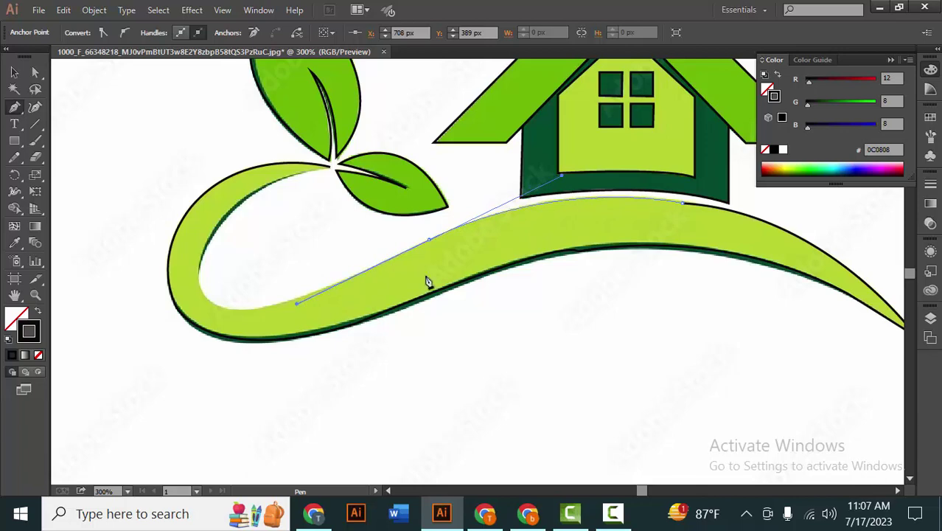
{"action": "mouse_move", "coordinate": [433, 248]}
{"action": "left_mouse_down"}
{"action": "mouse_move", "coordinate": [326, 300]}
{"action": "mouse_move", "coordinate": [462, 286]}
{"action": "mouse_move", "coordinate": [436, 265]}
{"action": "mouse_move", "coordinate": [456, 284]}
{"action": "left_mouse_up"}
{"action": "left_click_drag", "start_coordinate": [404, 212], "coordinate": [434, 148]}
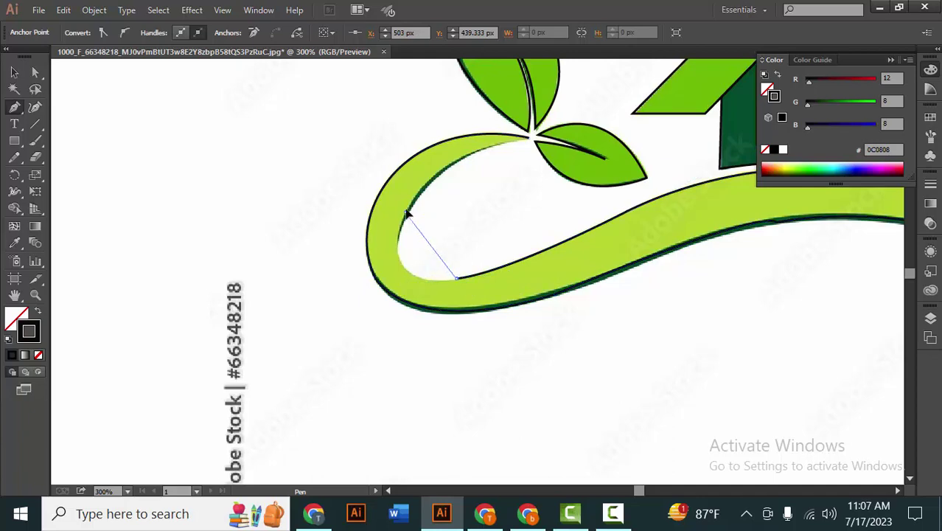
{"action": "mouse_move", "coordinate": [437, 133]}
{"action": "left_mouse_down"}
{"action": "mouse_move", "coordinate": [443, 188]}
{"action": "mouse_move", "coordinate": [493, 216]}
{"action": "left_mouse_up"}
Switch to the Selection tool (V) and scroll out to view the whole artboard
{"action": "scroll", "coordinate": [467, 217], "scroll_direction": "up", "scroll_amount": 2}
{"action": "scroll", "coordinate": [385, 239], "scroll_direction": "right", "scroll_amount": 3}
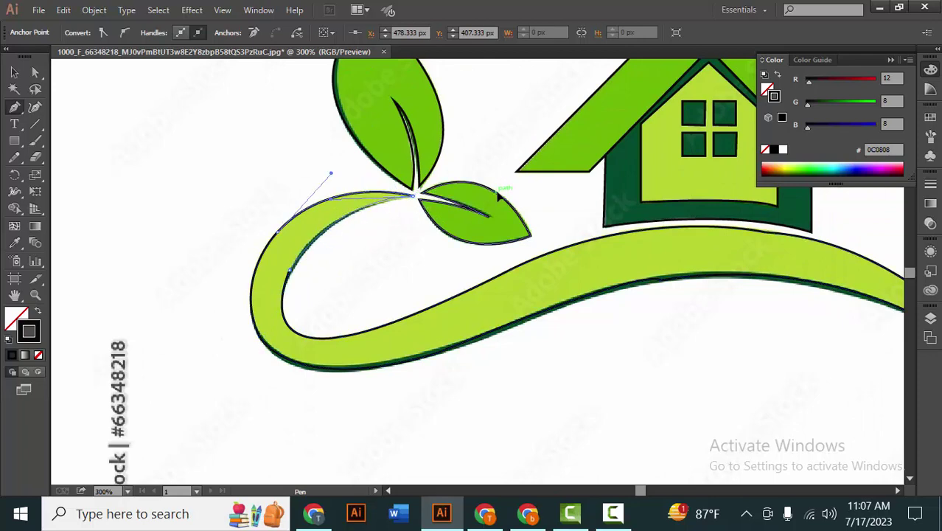
{"action": "key", "text": "v"}
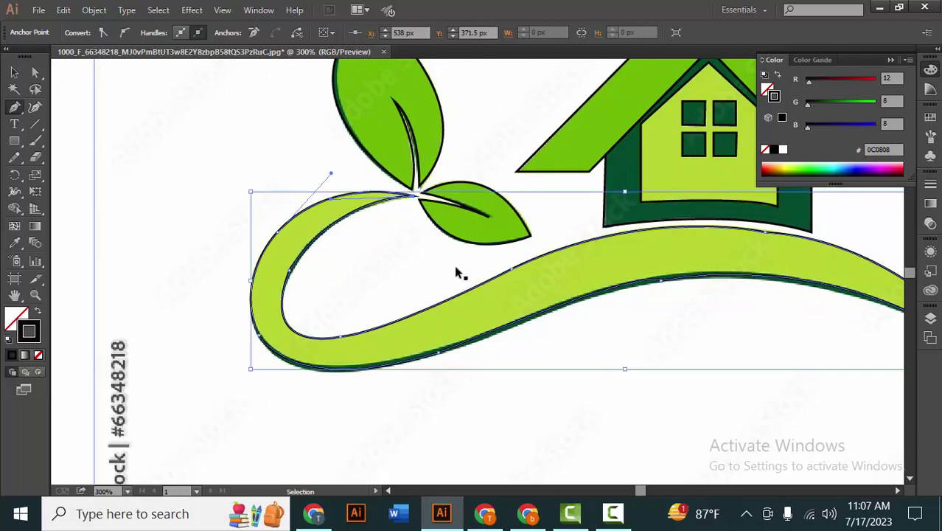
{"action": "scroll", "coordinate": [457, 280], "scroll_direction": "right", "scroll_amount": 1}
{"action": "scroll", "coordinate": [457, 276], "scroll_direction": "right", "scroll_amount": 1}
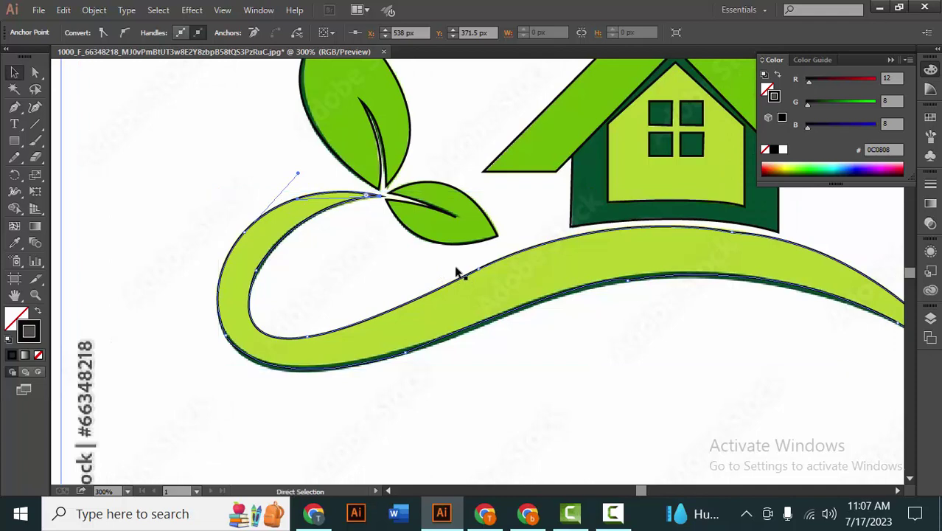
{"action": "scroll", "coordinate": [457, 274], "scroll_direction": "down", "scroll_amount": 2}
{"action": "left_click", "coordinate": [442, 513]}
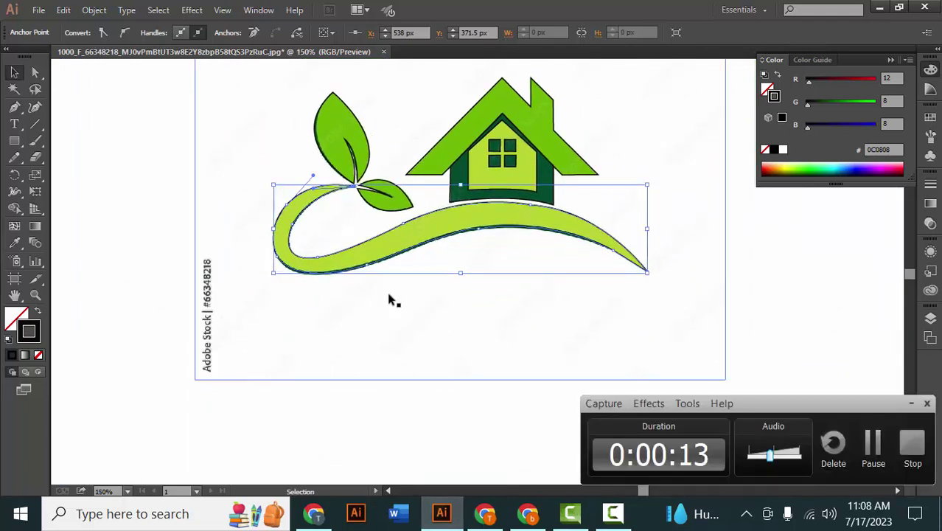
{"action": "scroll", "coordinate": [653, 270], "scroll_direction": "down", "scroll_amount": 2}
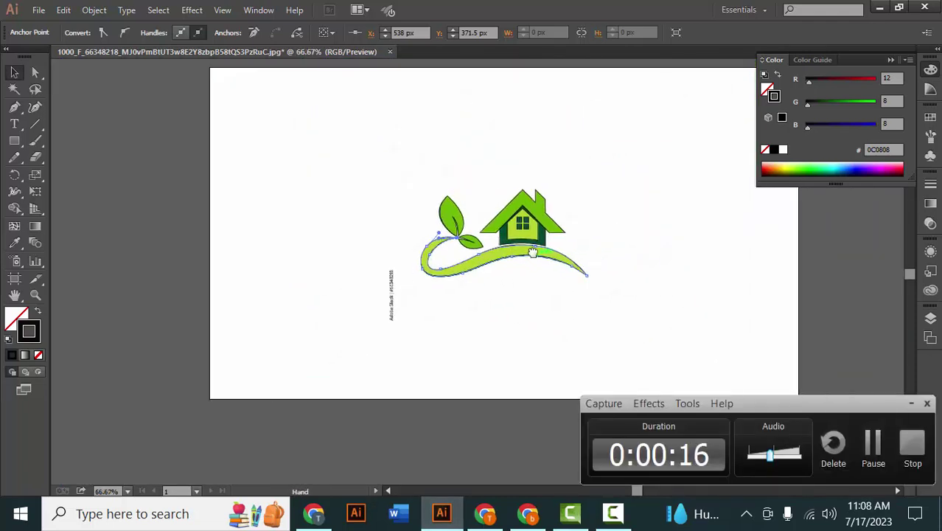
Move the reference image right and fill the traced swoosh with its light green
{"action": "left_click_drag", "start_coordinate": [368, 133], "coordinate": [639, 133]}
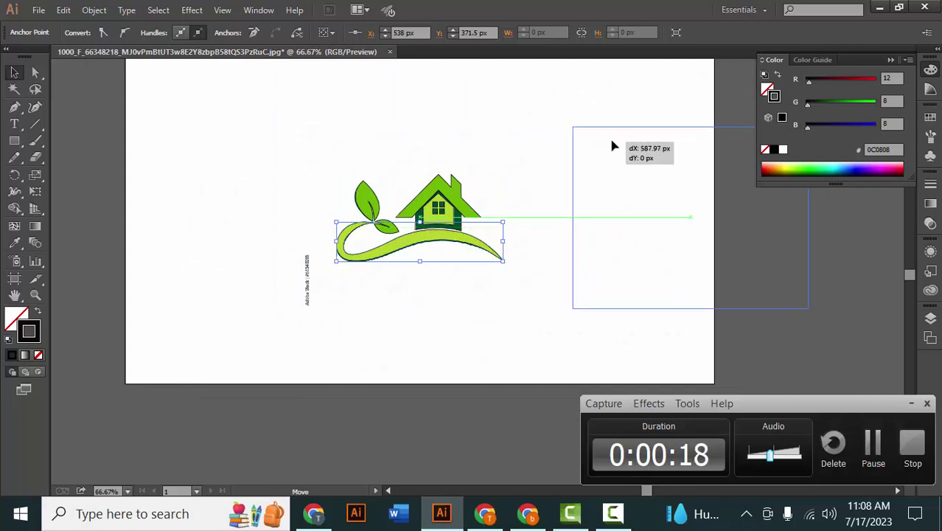
{"action": "left_click", "coordinate": [414, 246]}
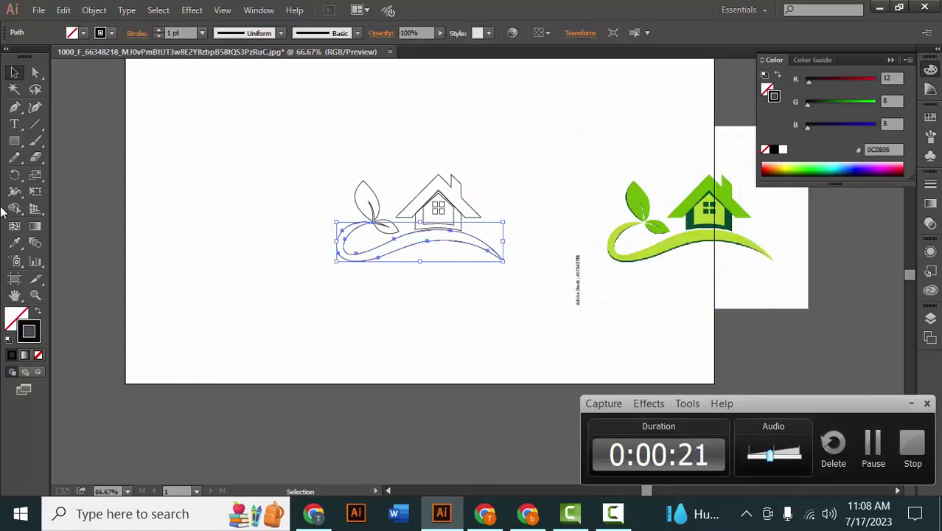
{"action": "left_click", "coordinate": [14, 242]}
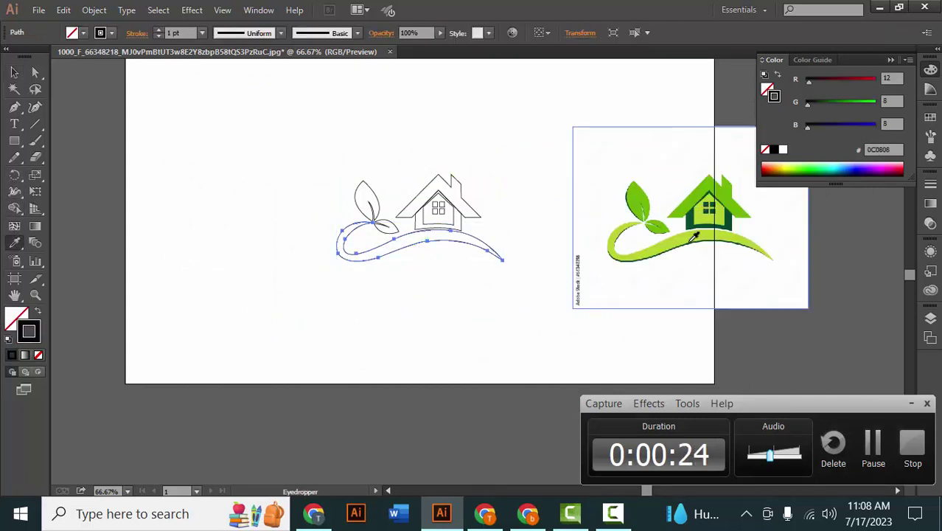
{"action": "left_click", "coordinate": [690, 240]}
{"action": "key", "text": "v"}
{"action": "left_click", "coordinate": [450, 300]}
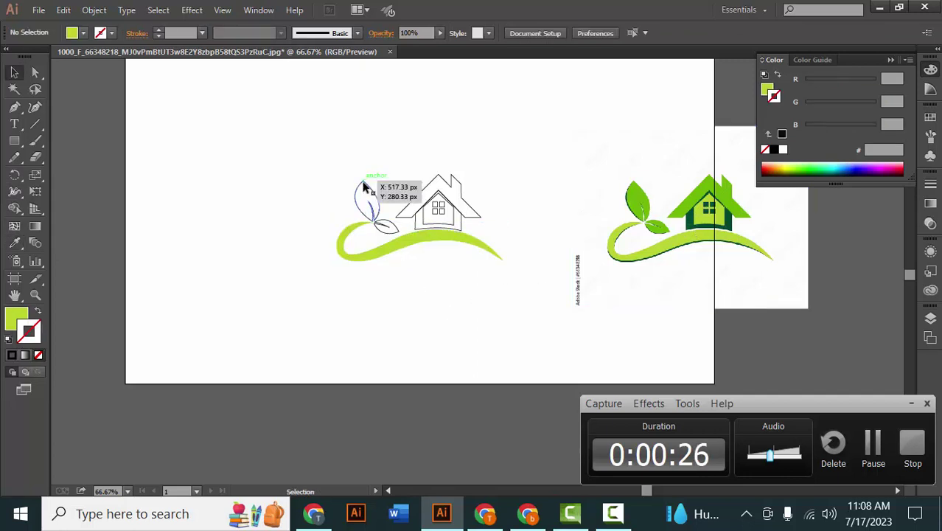
Fill the tall leaf and small leaf outlines with the reference logo's green
{"action": "left_click", "coordinate": [367, 188]}
{"action": "left_click", "coordinate": [15, 242]}
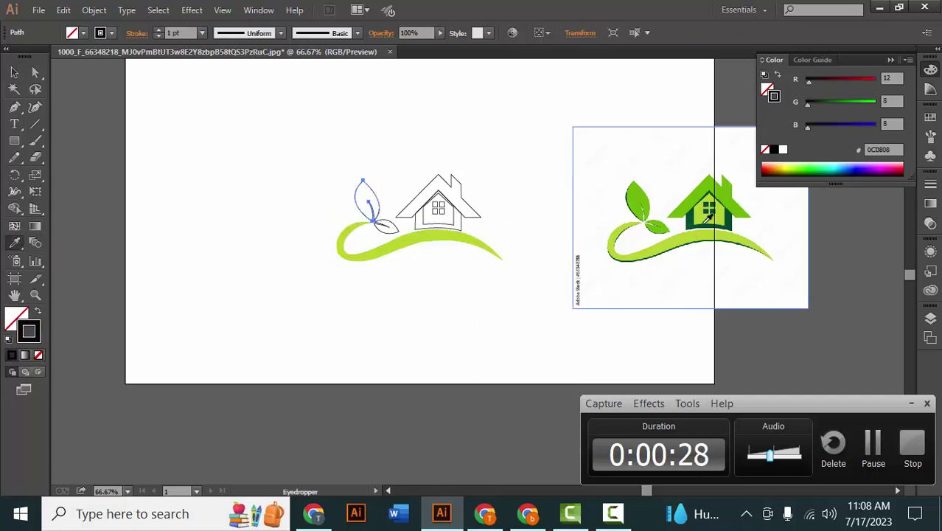
{"action": "left_click", "coordinate": [635, 189]}
{"action": "key", "text": "v"}
{"action": "left_click", "coordinate": [432, 295]}
{"action": "left_click", "coordinate": [393, 230]}
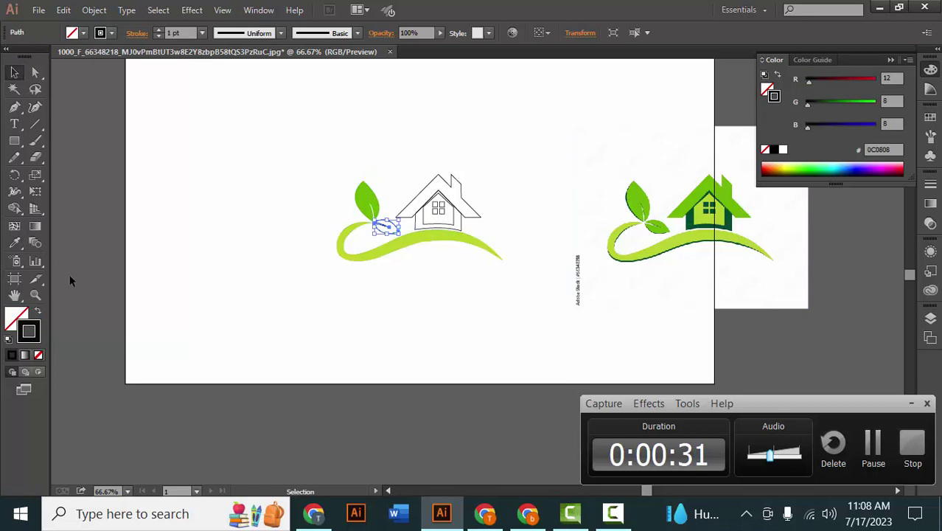
{"action": "left_click", "coordinate": [15, 242]}
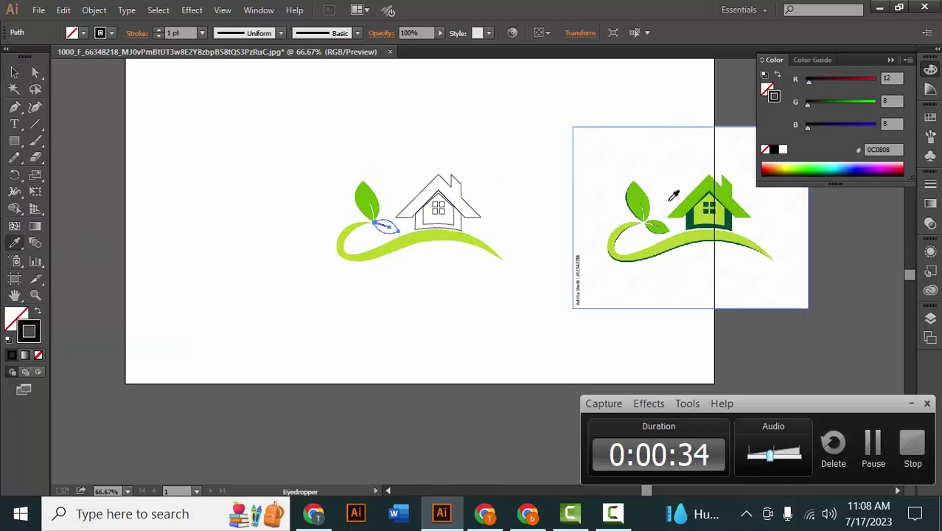
{"action": "left_click", "coordinate": [666, 218]}
{"action": "key", "text": "v"}
{"action": "left_click", "coordinate": [519, 319]}
Fill the house roof outline with the reference roof's bright green
{"action": "left_click", "coordinate": [428, 202]}
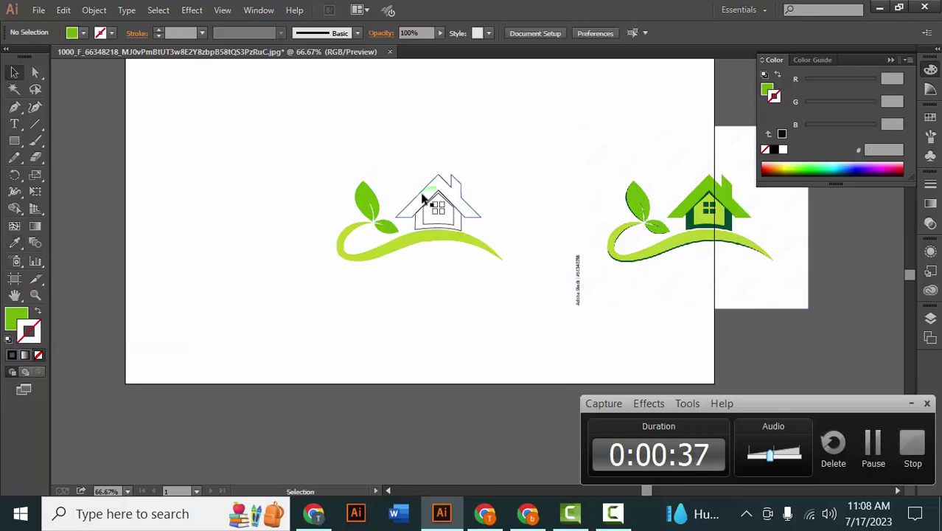
{"action": "left_click", "coordinate": [15, 242]}
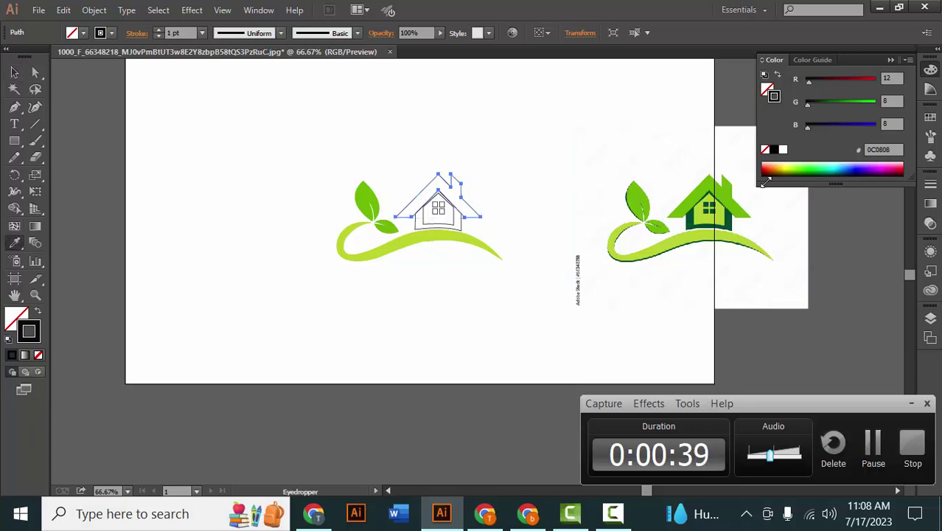
{"action": "left_click", "coordinate": [688, 194]}
{"action": "key", "text": "a"}
{"action": "left_click", "coordinate": [515, 184]}
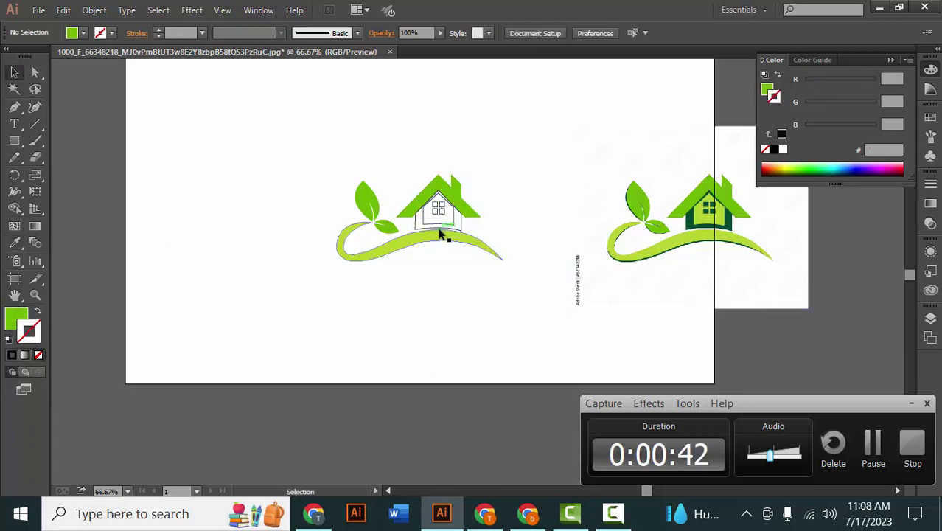
{"action": "scroll", "coordinate": [440, 229], "scroll_direction": "up", "scroll_amount": 2, "text": "alt"}
Fill the house body outline with the reference logo's dark green
{"action": "left_click_drag", "start_coordinate": [385, 275], "coordinate": [318, 229]}
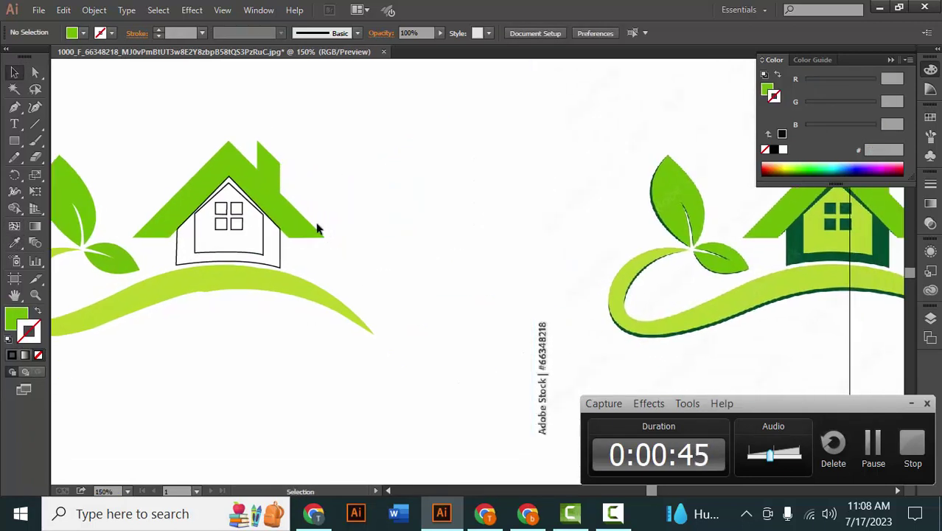
{"action": "left_click", "coordinate": [280, 265]}
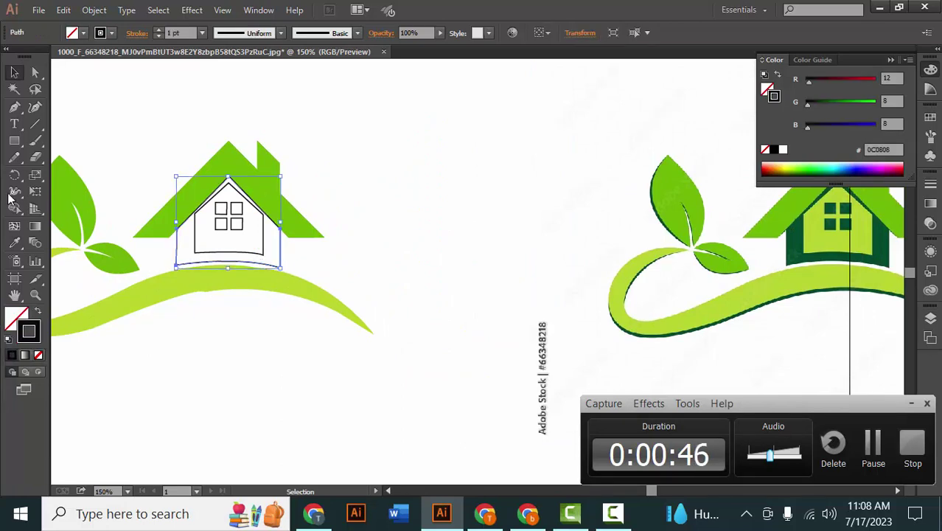
{"action": "left_click", "coordinate": [14, 243]}
{"action": "left_click", "coordinate": [888, 240]}
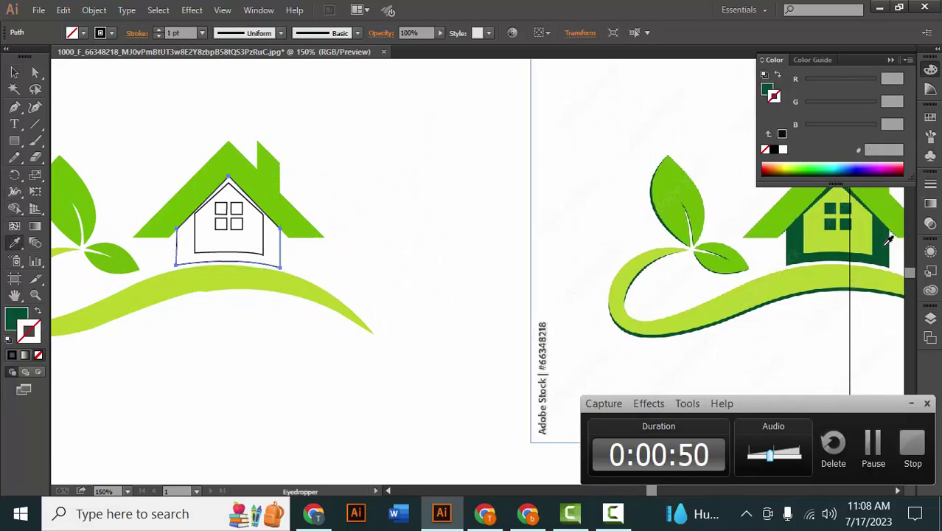
{"action": "key", "text": "v"}
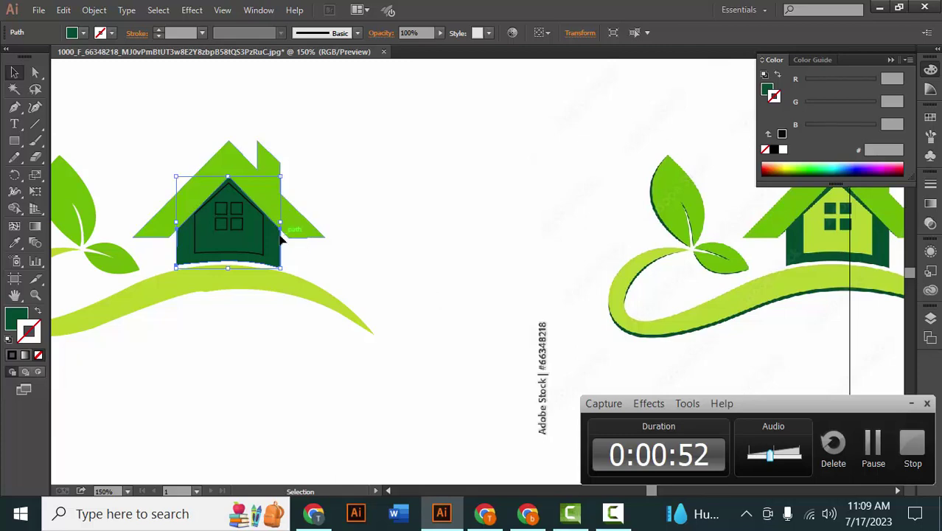
Send the house body to the back, behind the roof, and deselect it
{"action": "right_click", "coordinate": [267, 240]}
{"action": "mouse_move", "coordinate": [311, 452]}
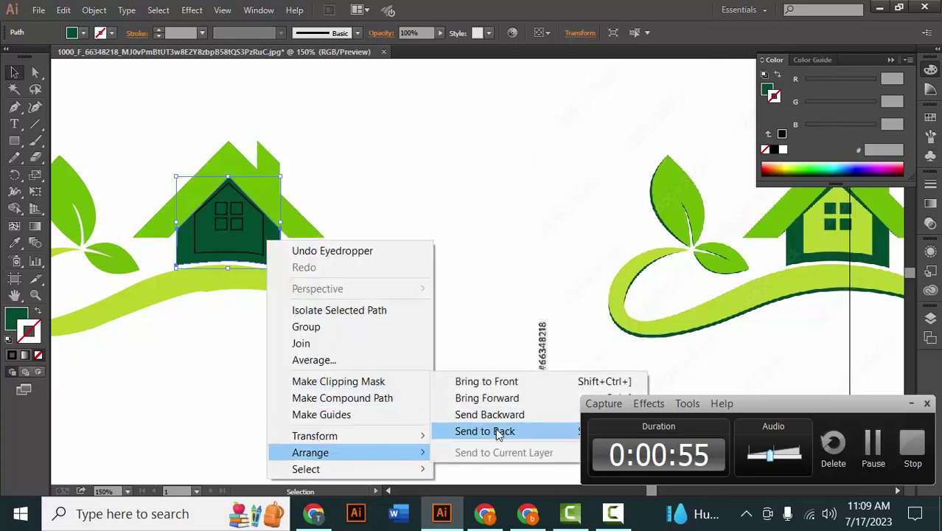
{"action": "left_click", "coordinate": [498, 432]}
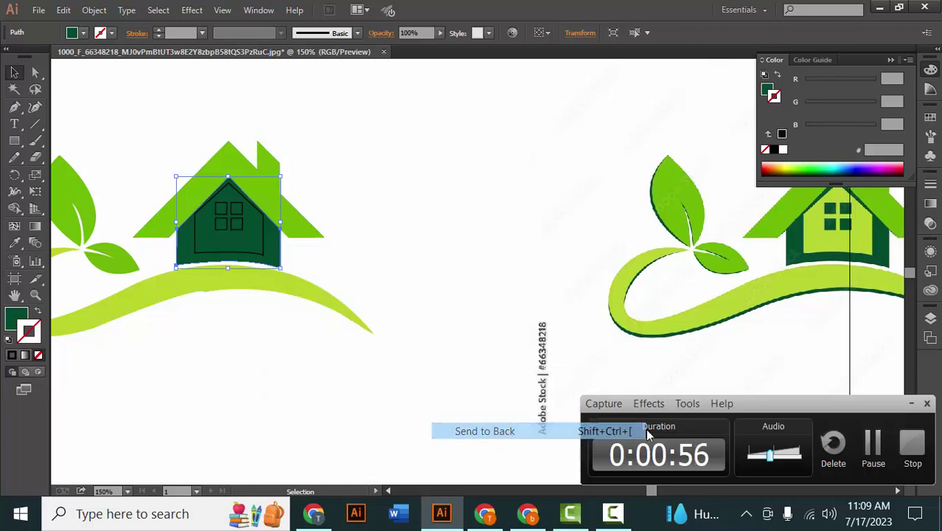
{"action": "left_click", "coordinate": [922, 404]}
{"action": "right_click", "coordinate": [260, 239]}
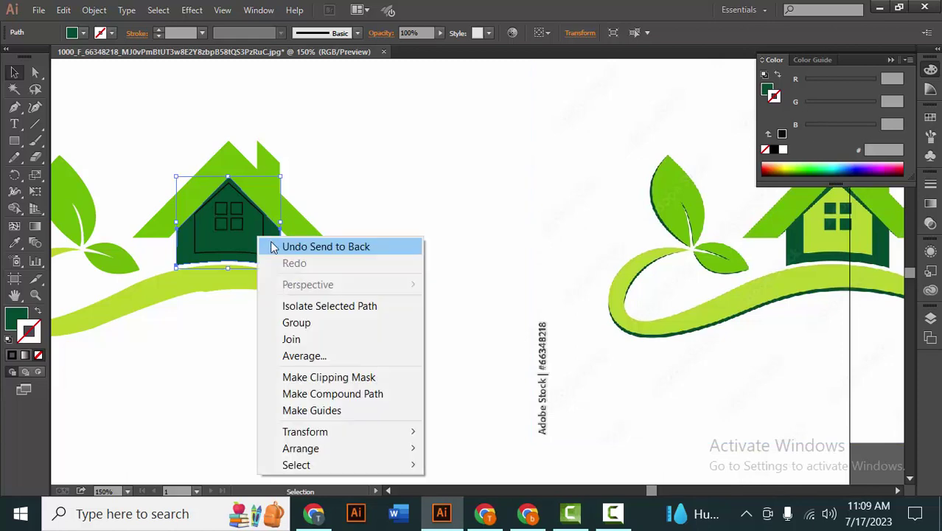
{"action": "left_click", "coordinate": [462, 463]}
{"action": "left_click", "coordinate": [398, 302]}
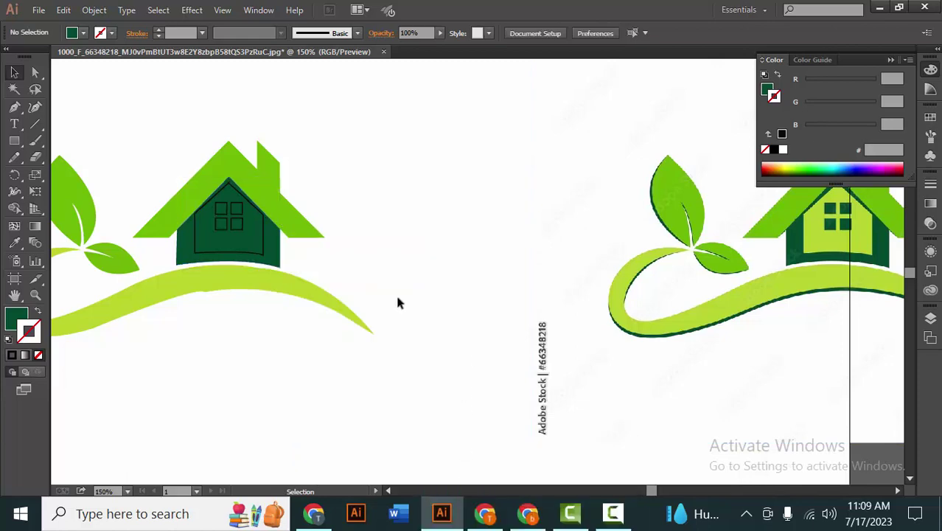
Fill the inner house wall with the reference's light green
{"action": "left_click", "coordinate": [269, 262]}
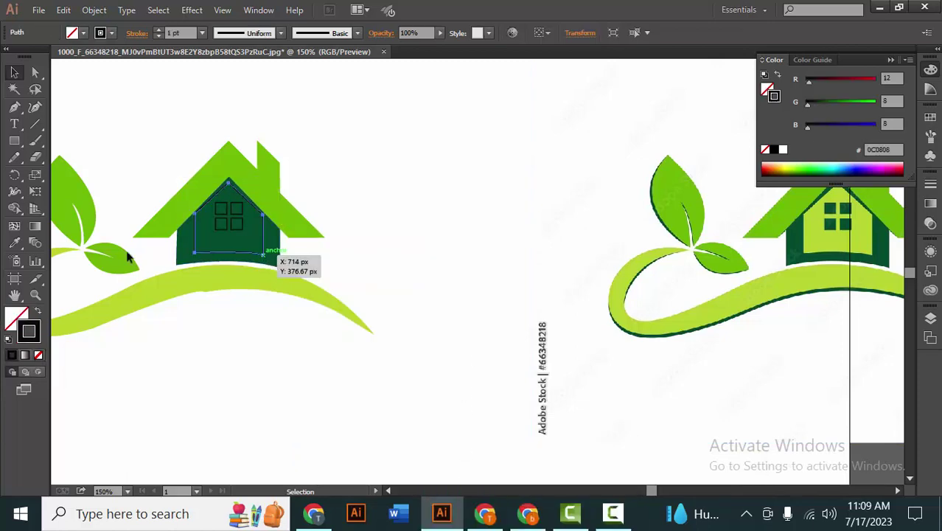
{"action": "key", "text": "i"}
{"action": "left_click", "coordinate": [852, 240]}
{"action": "key", "text": "v"}
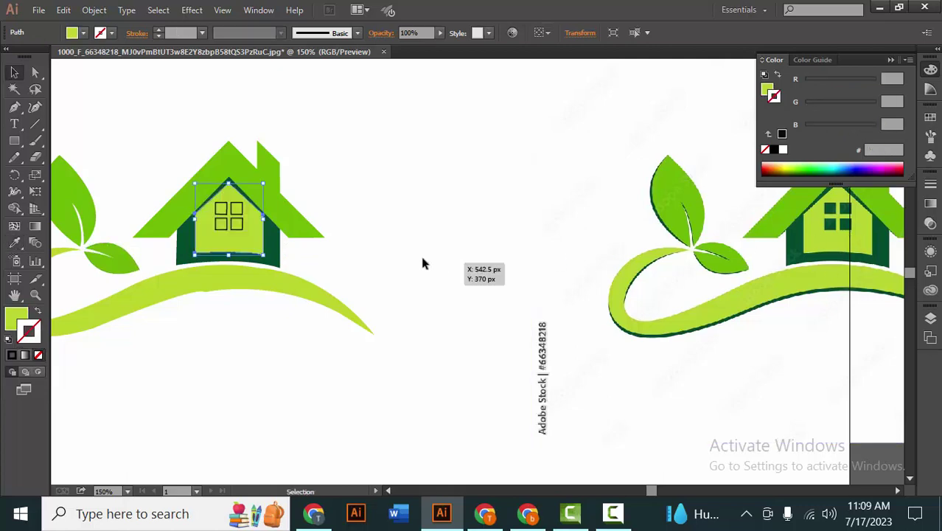
{"action": "left_click", "coordinate": [423, 261]}
{"action": "scroll", "coordinate": [254, 236], "scroll_direction": "up", "scroll_amount": 1}
{"action": "left_click_drag", "start_coordinate": [254, 236], "coordinate": [429, 261]}
{"action": "scroll", "coordinate": [429, 261], "scroll_direction": "down", "scroll_amount": 1}
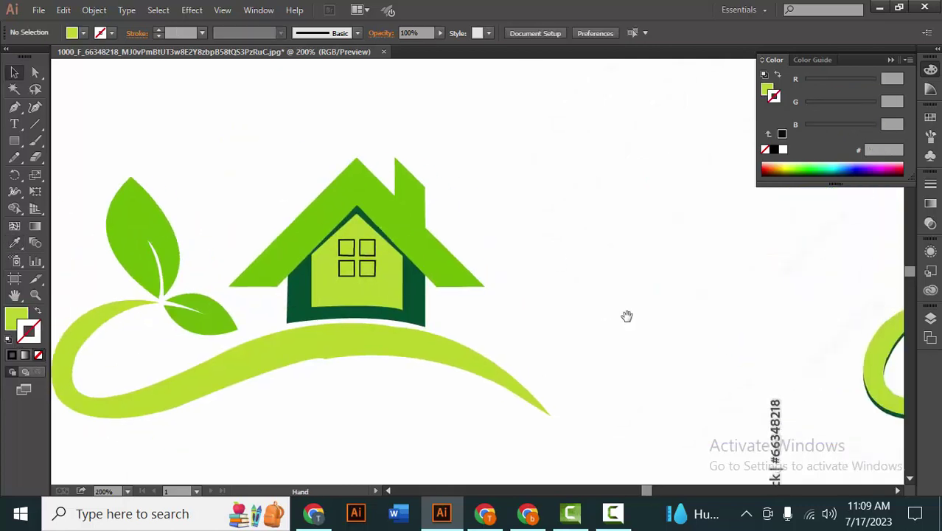
{"action": "left_click_drag", "start_coordinate": [626, 316], "coordinate": [425, 316]}
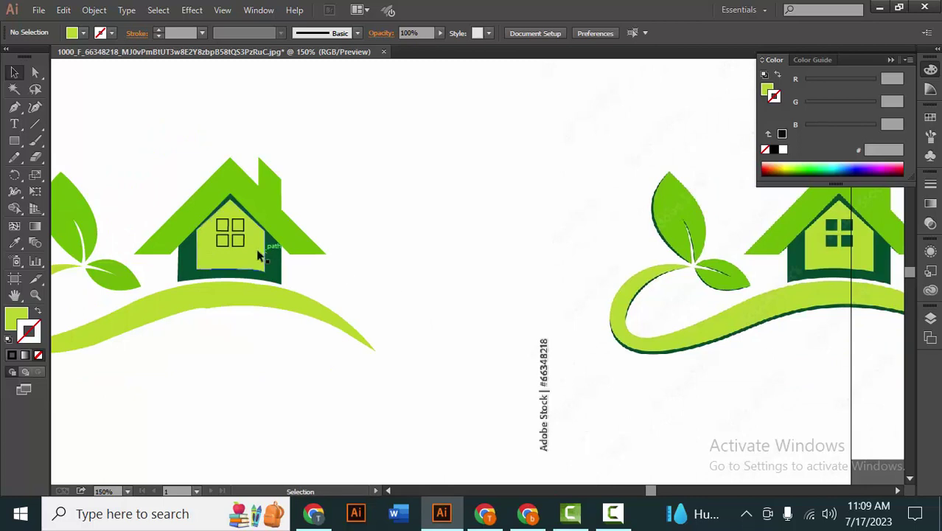
Fill the top-left and top-right window squares with the reference's dark green
{"action": "left_click", "coordinate": [225, 220]}
{"action": "key", "text": "i"}
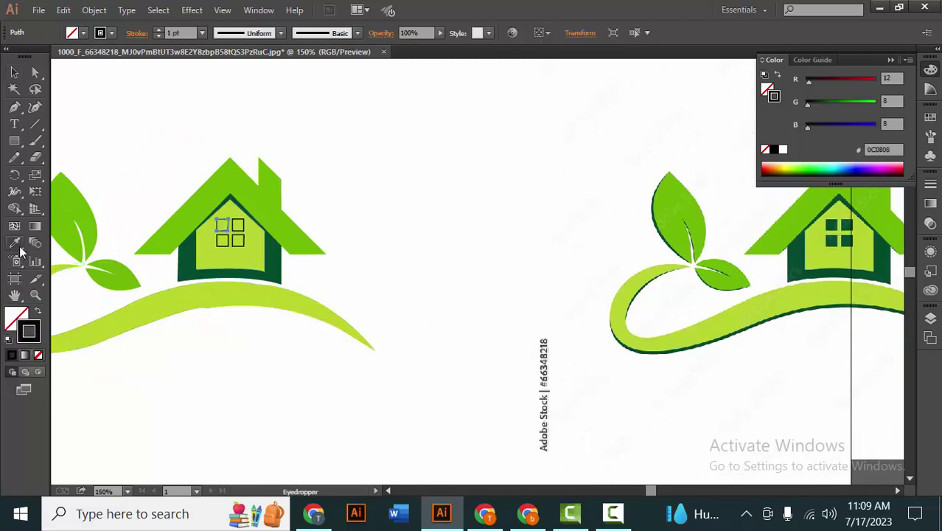
{"action": "left_click", "coordinate": [832, 225]}
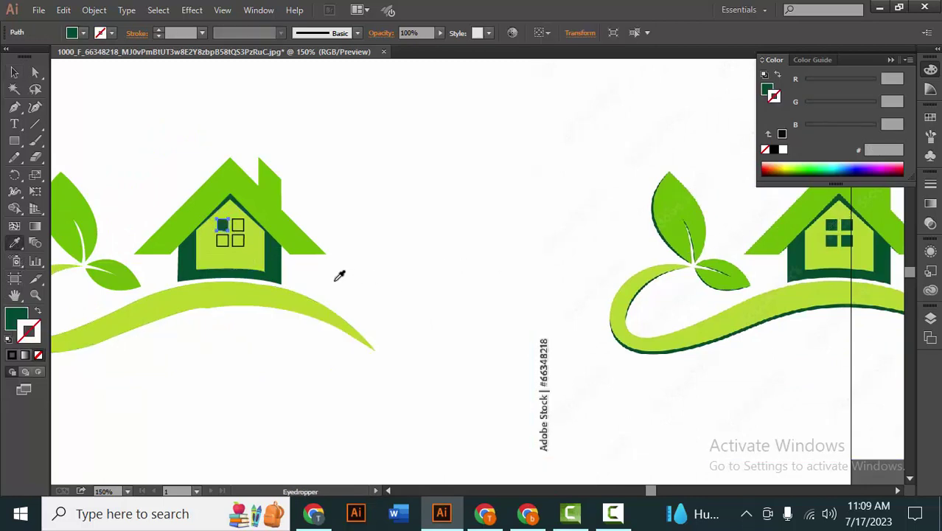
{"action": "key", "text": "v"}
{"action": "left_click", "coordinate": [239, 232]}
{"action": "key", "text": "i"}
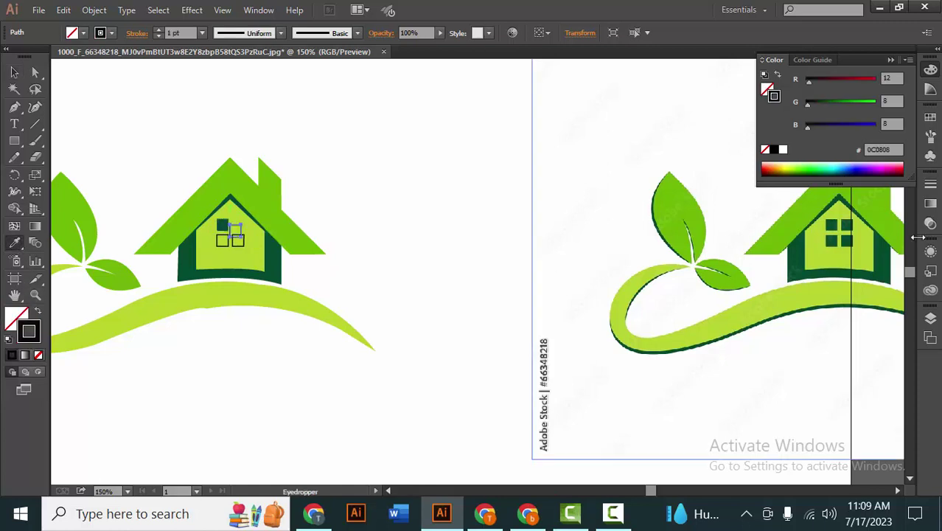
{"action": "left_click", "coordinate": [849, 219]}
{"action": "key", "text": "v"}
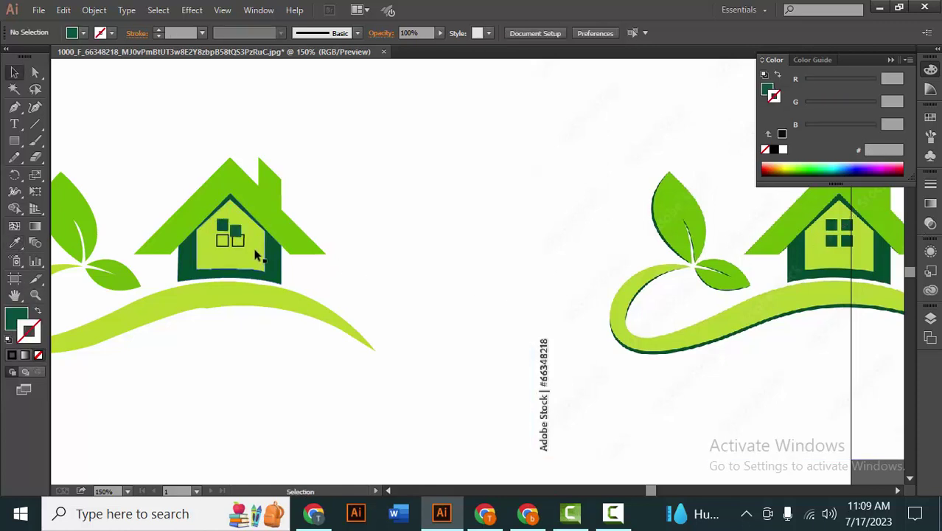
{"action": "key", "text": "ctrl+z"}
Fill the bottom-right and bottom-left window squares with the same dark green
{"action": "left_click", "coordinate": [16, 241]}
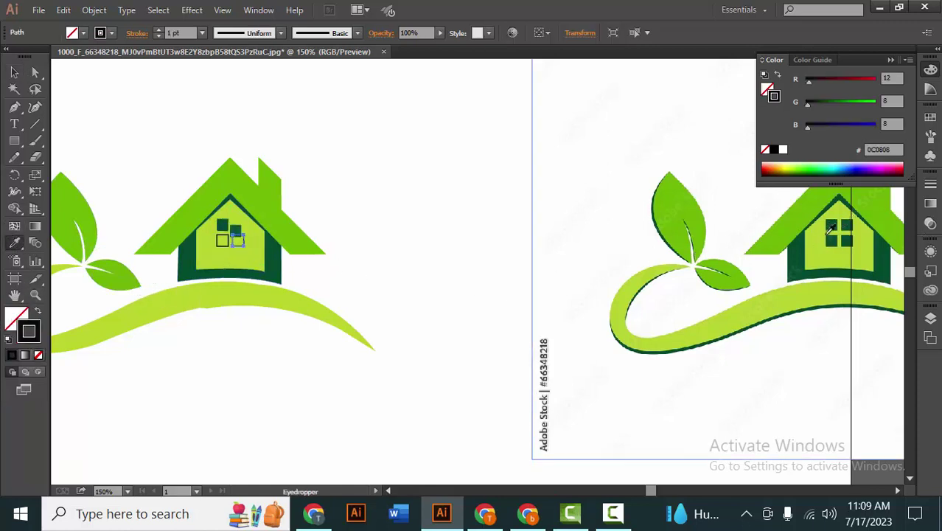
{"action": "left_click", "coordinate": [830, 227]}
{"action": "key", "text": "v"}
{"action": "left_click", "coordinate": [154, 267]}
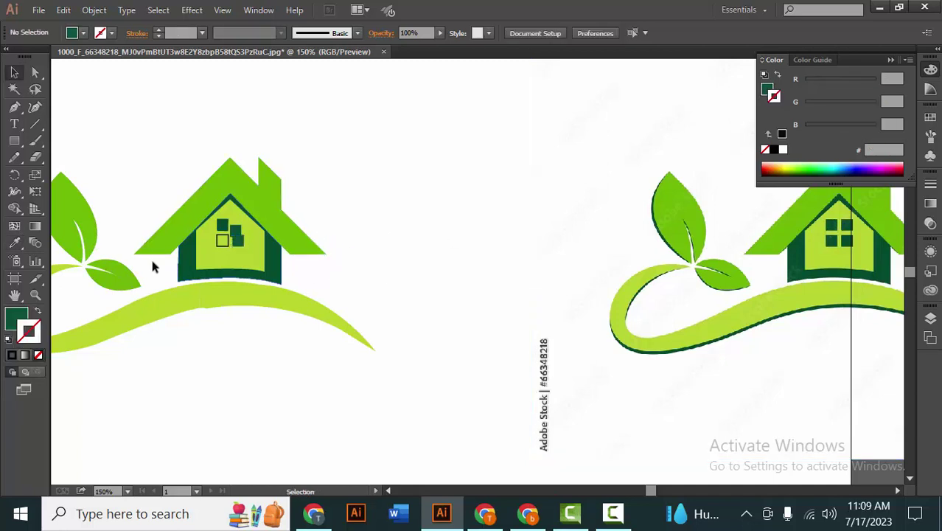
{"action": "left_click", "coordinate": [209, 250]}
{"action": "left_click", "coordinate": [219, 243]}
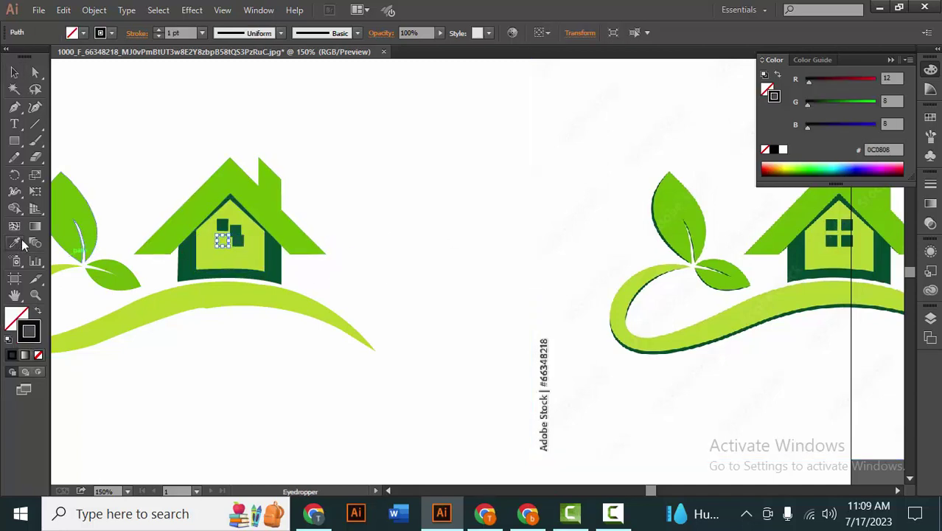
{"action": "left_click", "coordinate": [14, 243]}
{"action": "left_click", "coordinate": [267, 254]}
{"action": "left_click", "coordinate": [396, 256]}
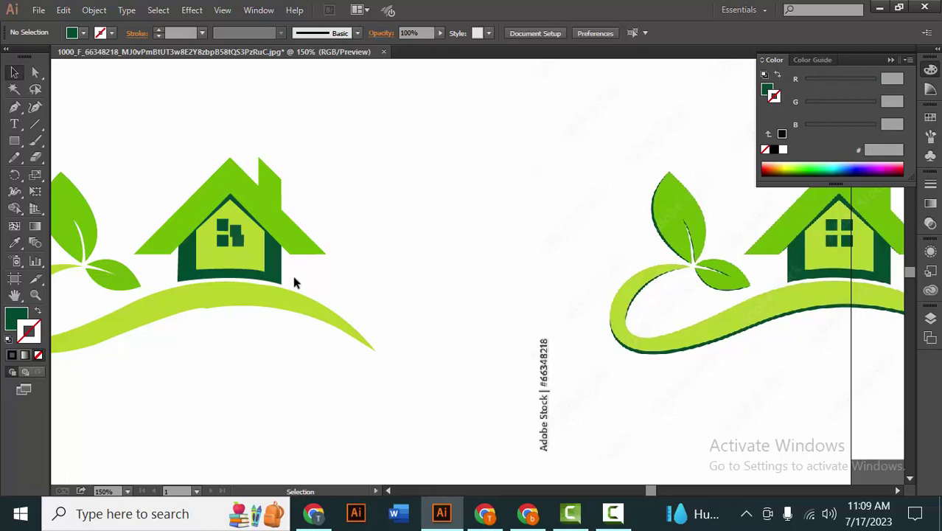
{"action": "scroll", "coordinate": [294, 280], "scroll_direction": "up", "scroll_amount": 5}
Align the top-right window square with the other three windows
{"action": "left_click_drag", "start_coordinate": [162, 242], "coordinate": [482, 319]}
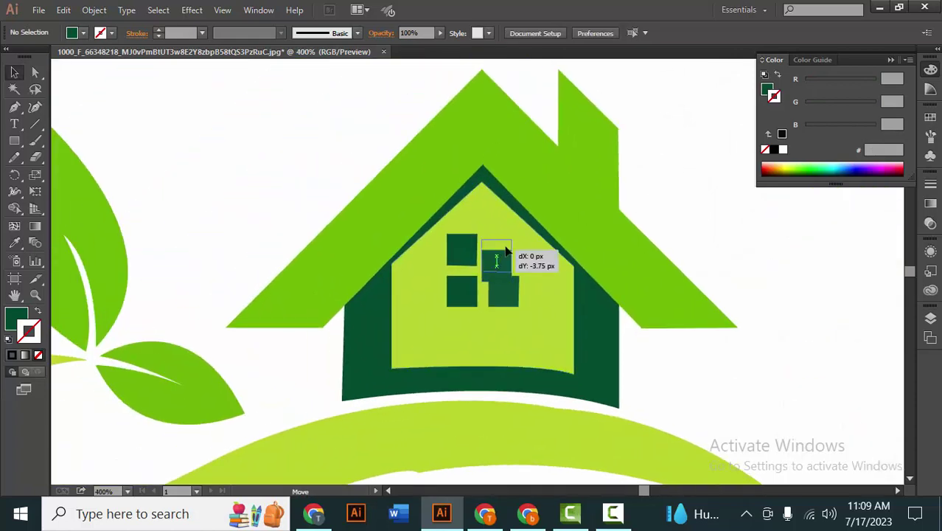
{"action": "left_click_drag", "start_coordinate": [501, 263], "coordinate": [509, 248]}
{"action": "scroll", "coordinate": [498, 274], "scroll_direction": "down", "scroll_amount": 1}
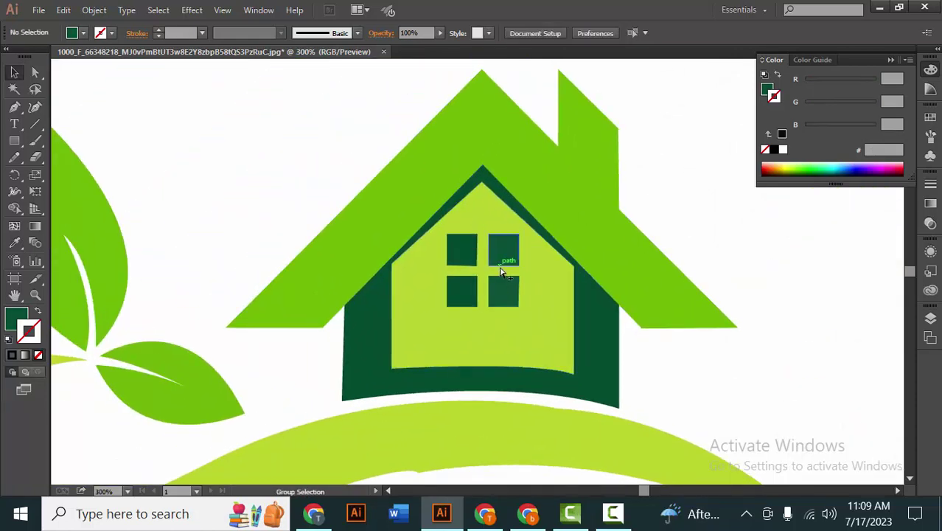
{"action": "scroll", "coordinate": [494, 276], "scroll_direction": "down", "scroll_amount": 1}
{"action": "scroll", "coordinate": [479, 278], "scroll_direction": "down", "scroll_amount": 1}
{"action": "scroll", "coordinate": [468, 281], "scroll_direction": "down", "scroll_amount": 1}
{"action": "scroll", "coordinate": [466, 280], "scroll_direction": "down", "scroll_amount": 1}
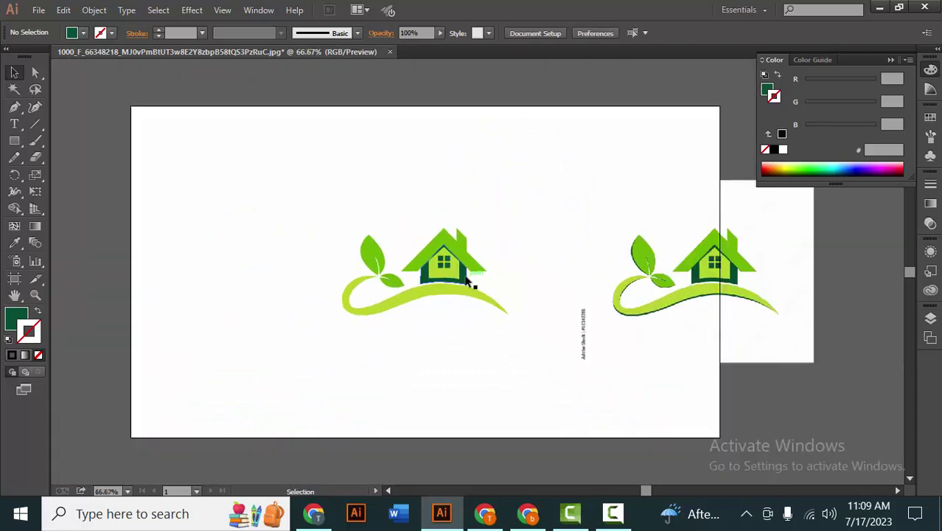
Delete the placed reference logo image
{"action": "left_click", "coordinate": [674, 289]}
{"action": "key", "text": "Delete"}
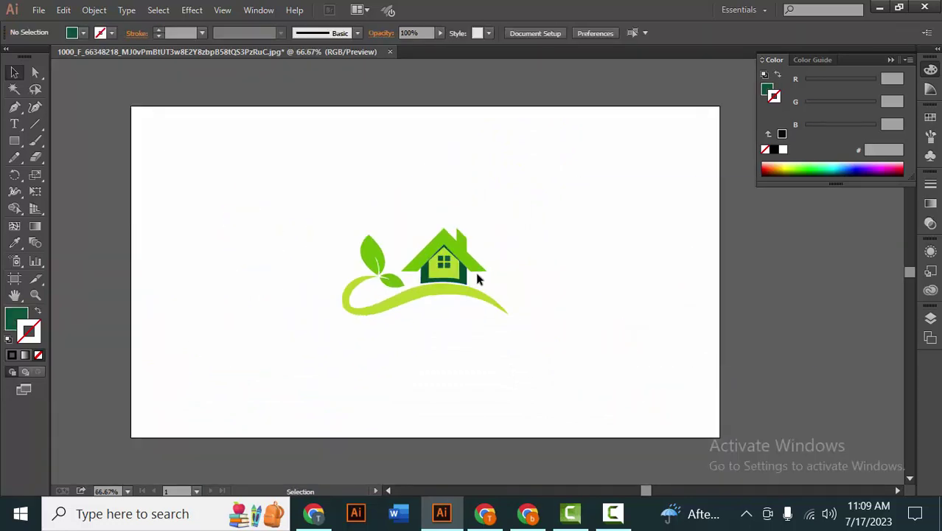
{"action": "scroll", "coordinate": [479, 276], "scroll_direction": "up", "scroll_amount": 1}
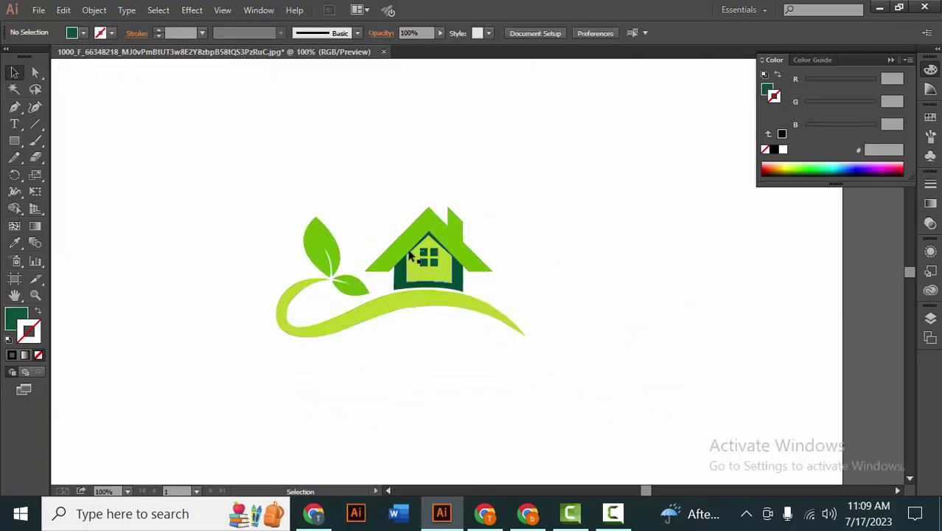